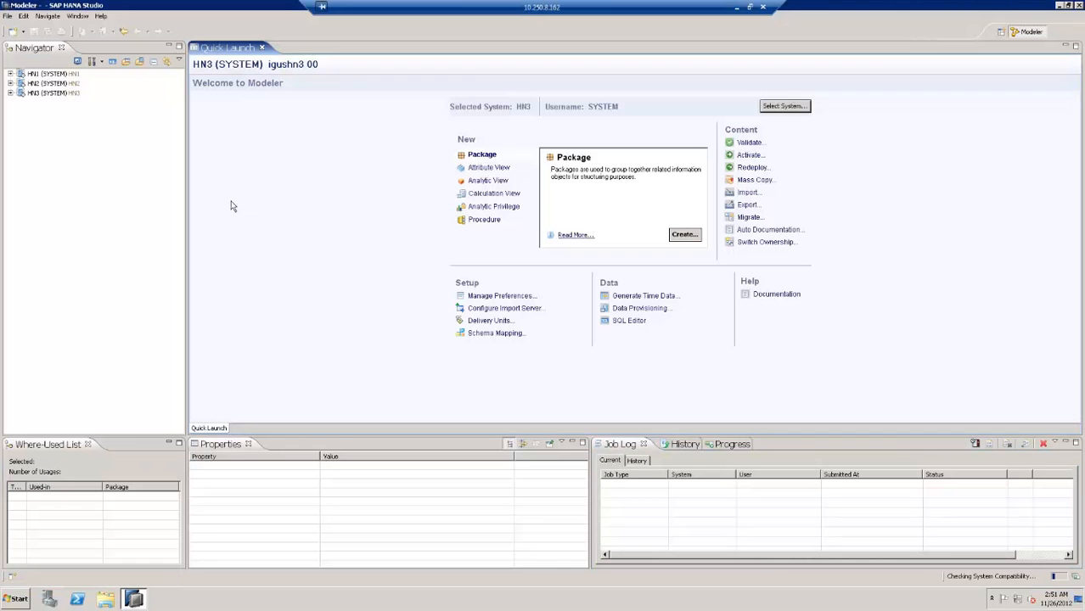
Close all open perspectives and reopen the Modeler perspective.
left_click(77, 16)
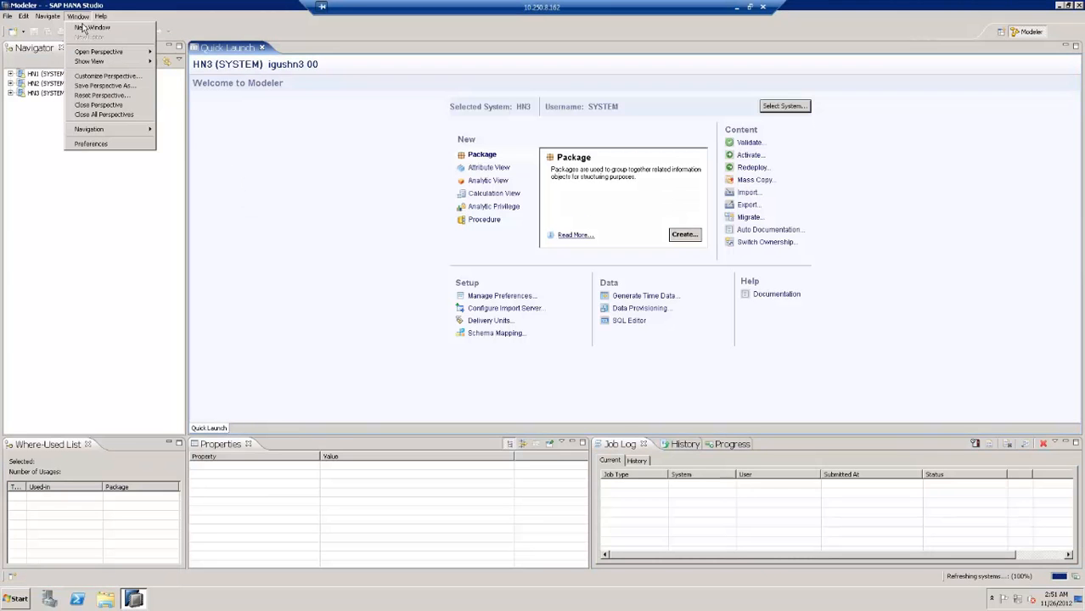
left_click(96, 116)
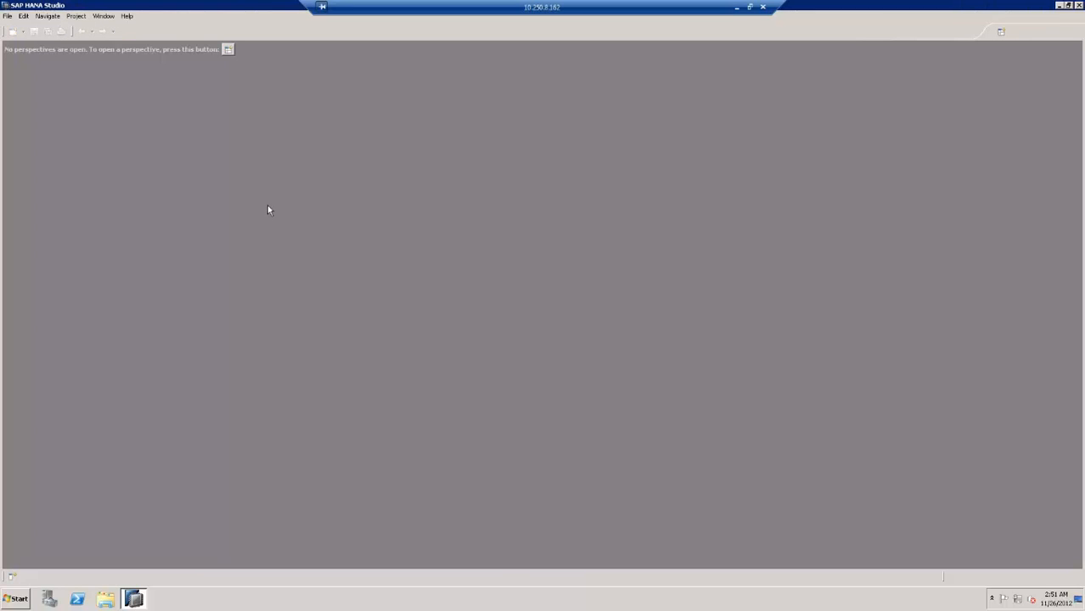
left_click(227, 49)
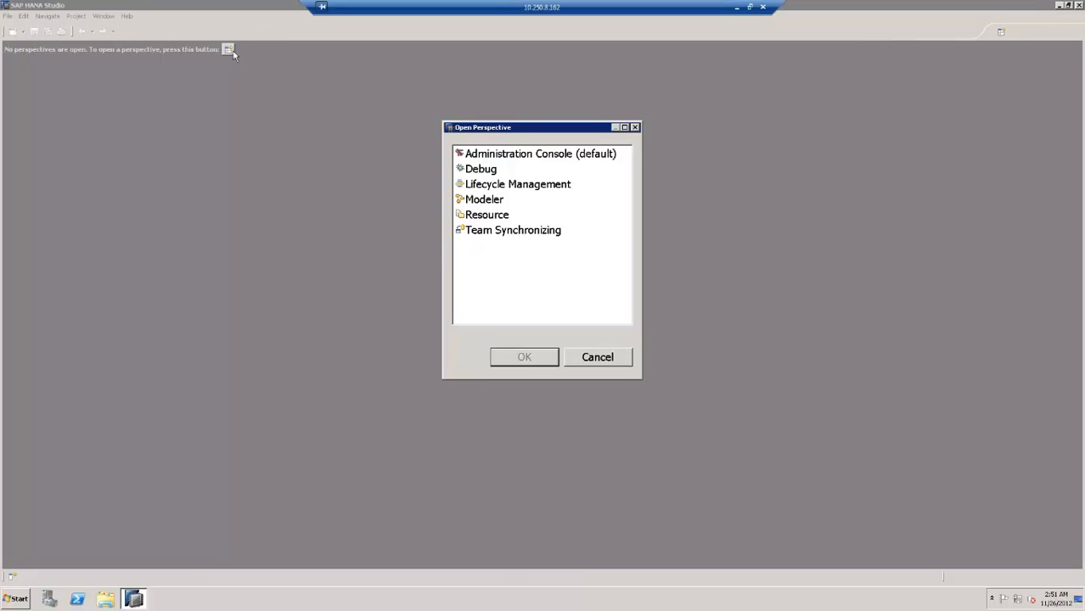
left_click(482, 201)
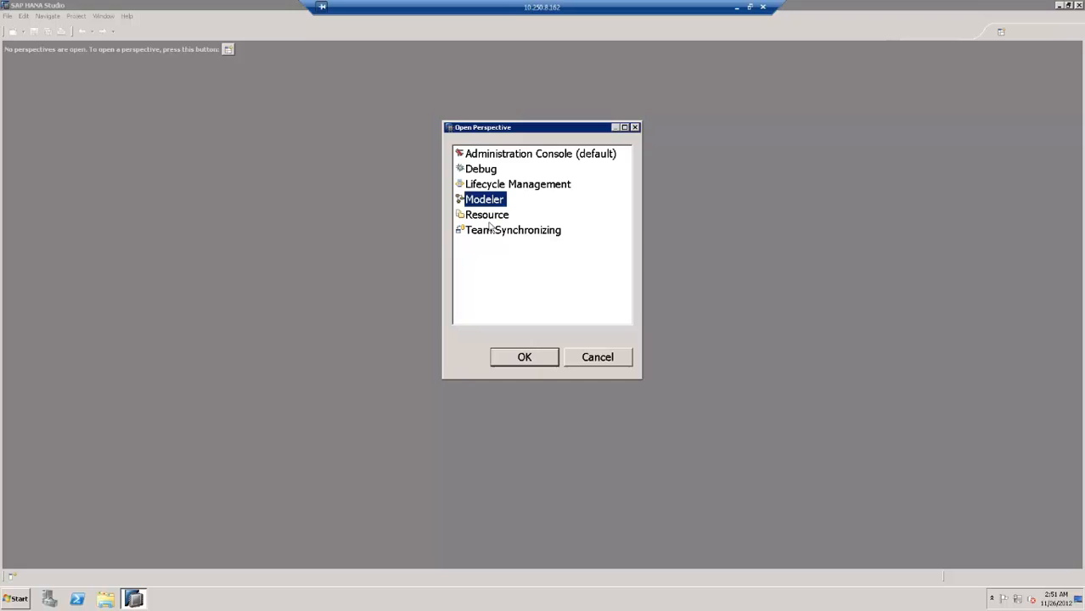
left_click(533, 361)
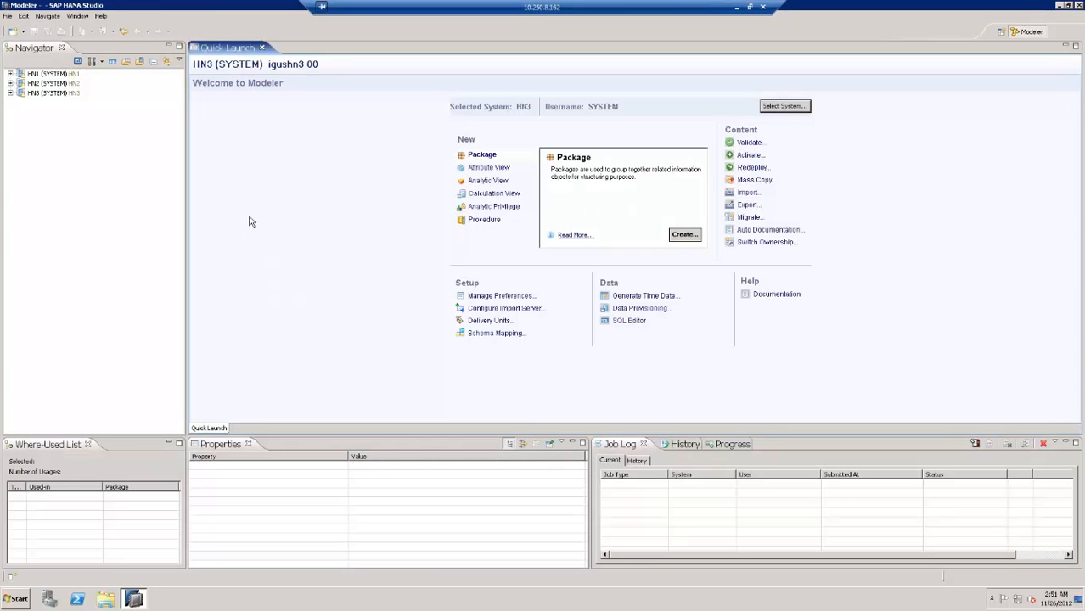
Locate the EFASHION_TUTORIAL schema in the HN3 system's catalog and show the description of the Analytic View object type.
left_click(40, 96)
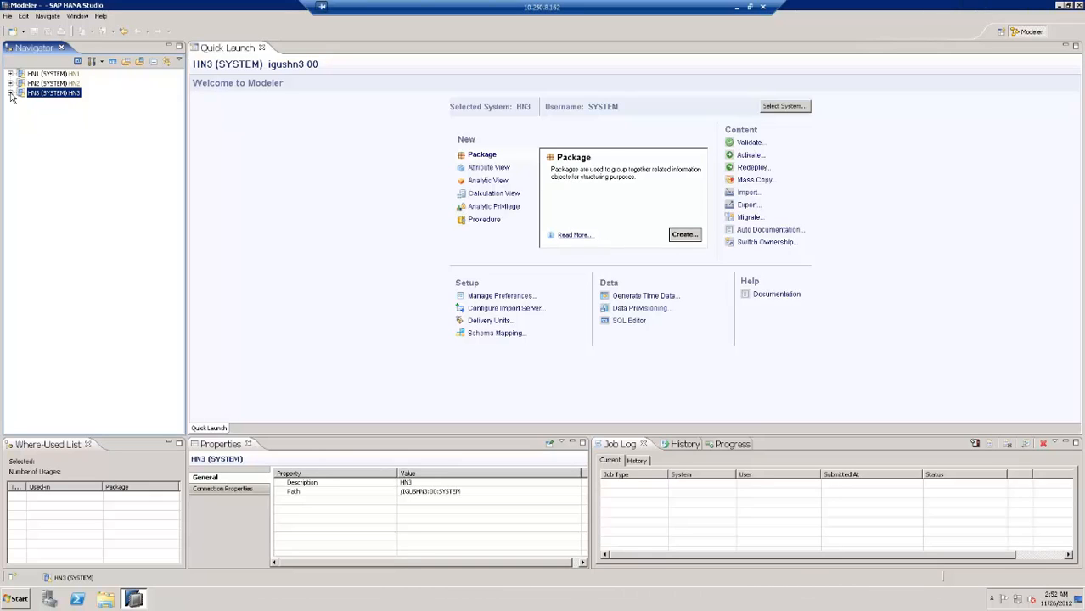
left_click(11, 94)
left_click(21, 103)
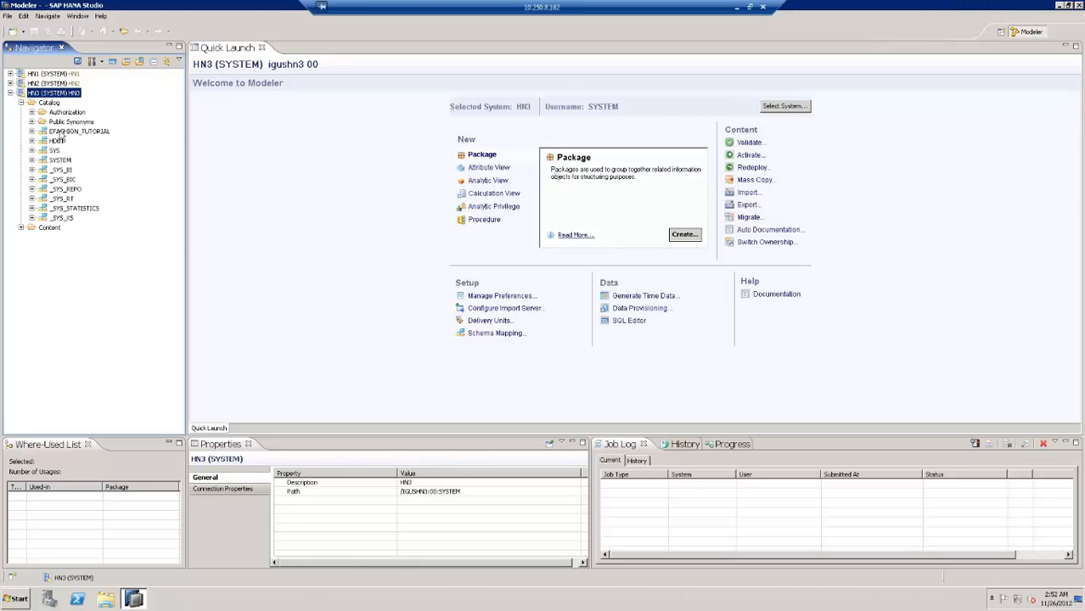
left_click(63, 132)
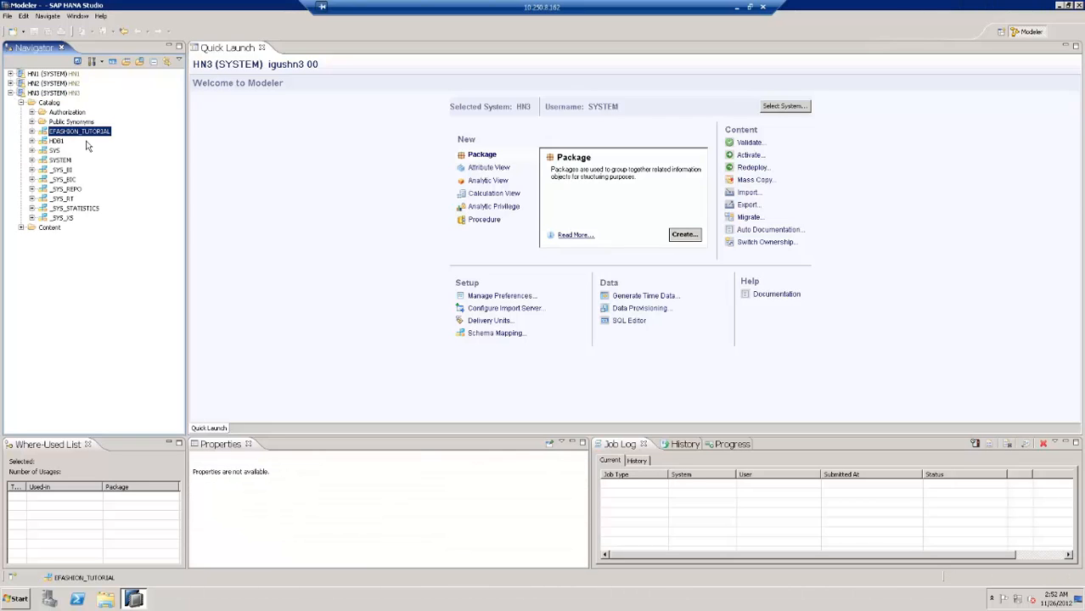
left_click(489, 182)
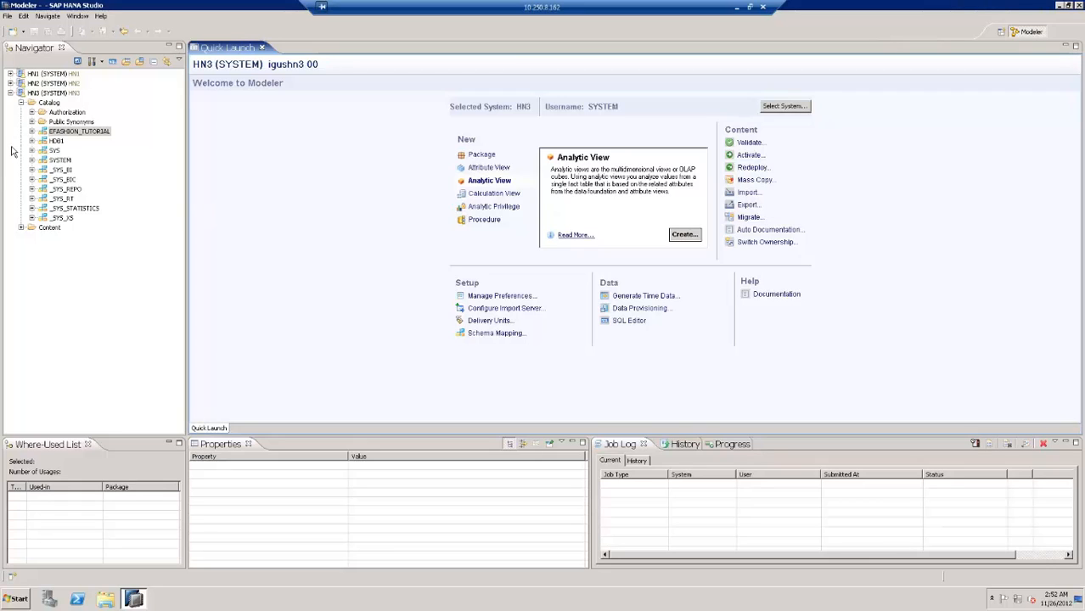
List the tables of the EFASHION_TUTORIAL schema and go through them from ARTICLE_COLOR_LOOKUP to SHOP_FACTS.
left_click(44, 132)
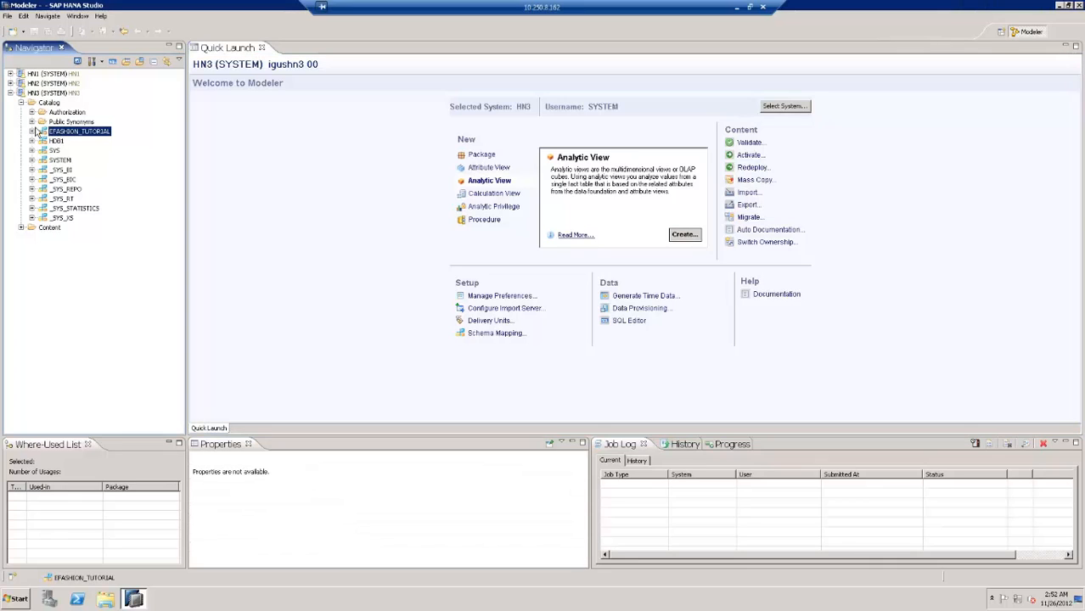
left_click(32, 131)
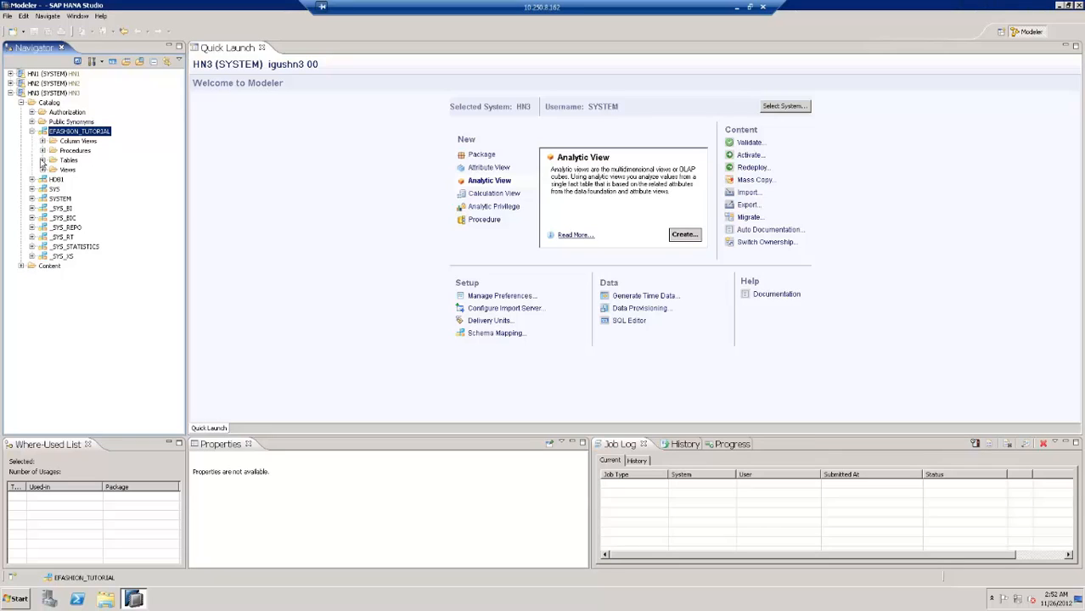
left_click(42, 160)
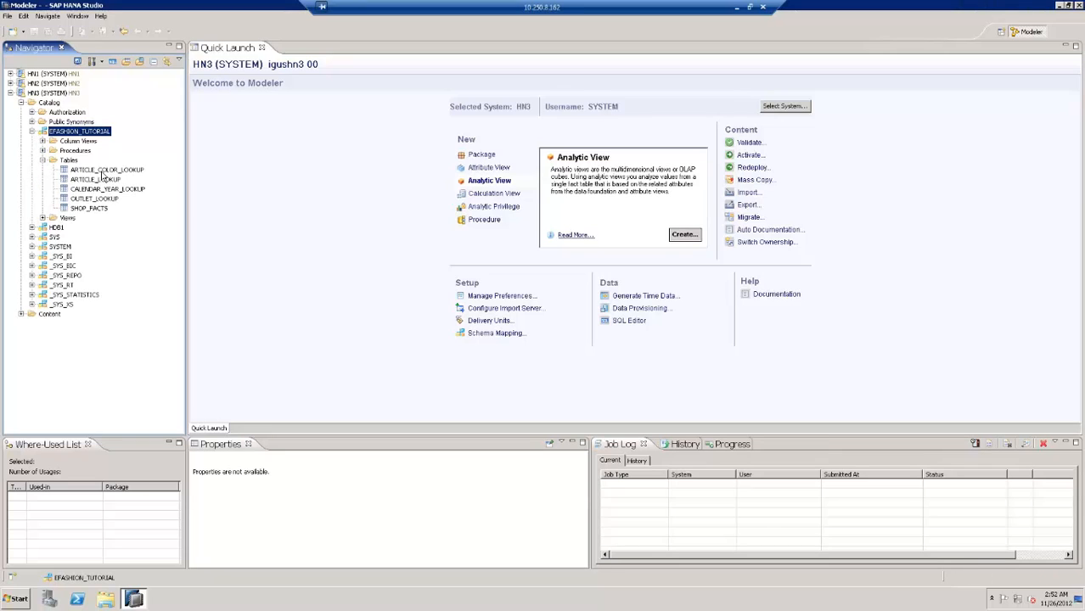
left_click(102, 173)
left_click(102, 181)
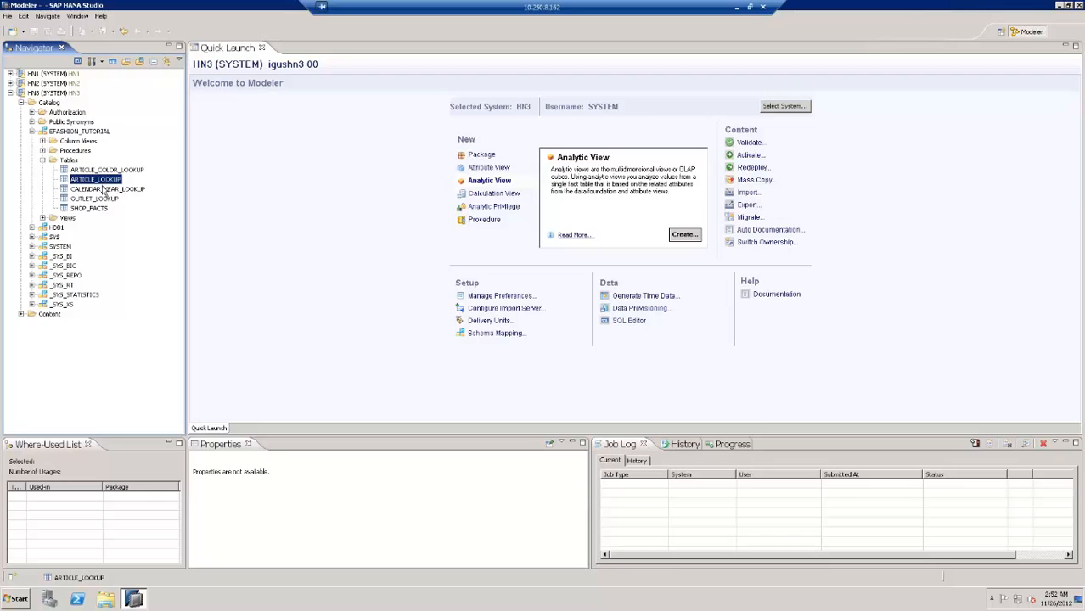
left_click(102, 190)
left_click(100, 199)
left_click(96, 209)
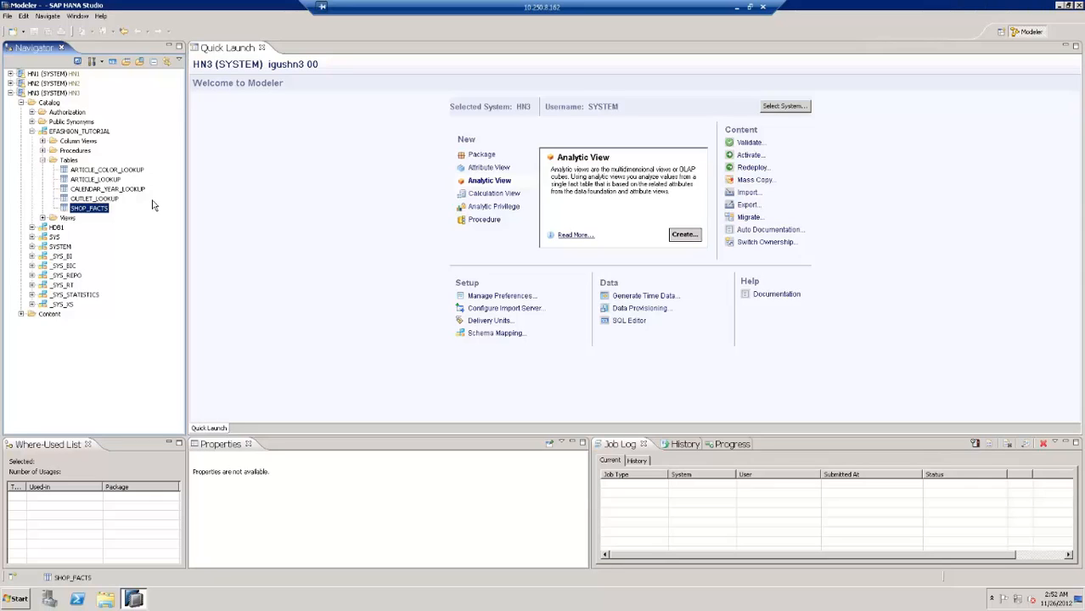
Start a new analytic view named SHOP_FACTS in the efashion package of HN3's content and continue to its table selection.
left_click(22, 103)
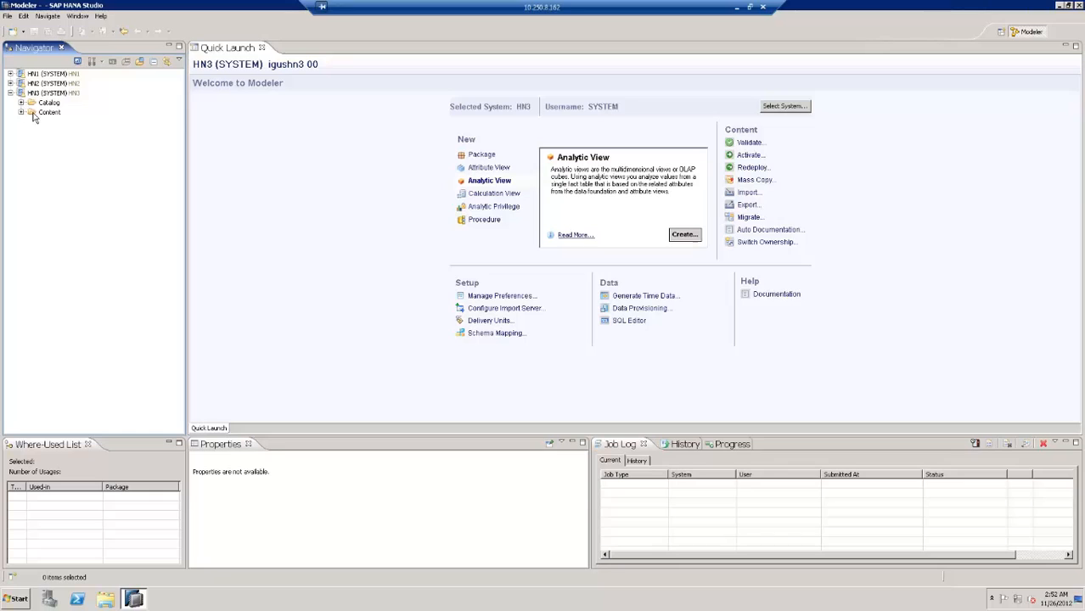
left_click(49, 113)
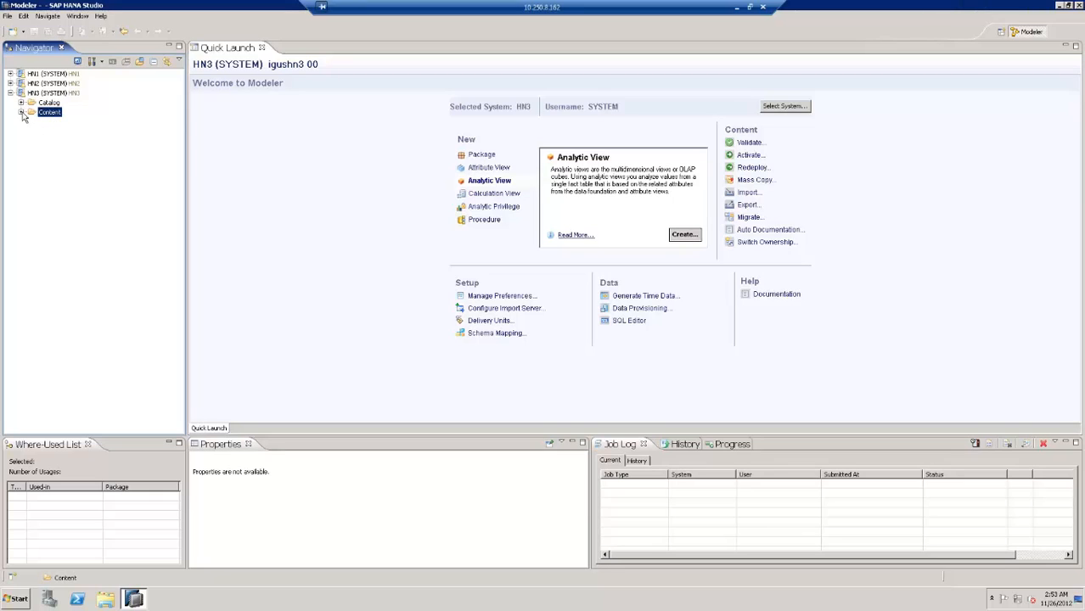
left_click(23, 113)
left_click(61, 122)
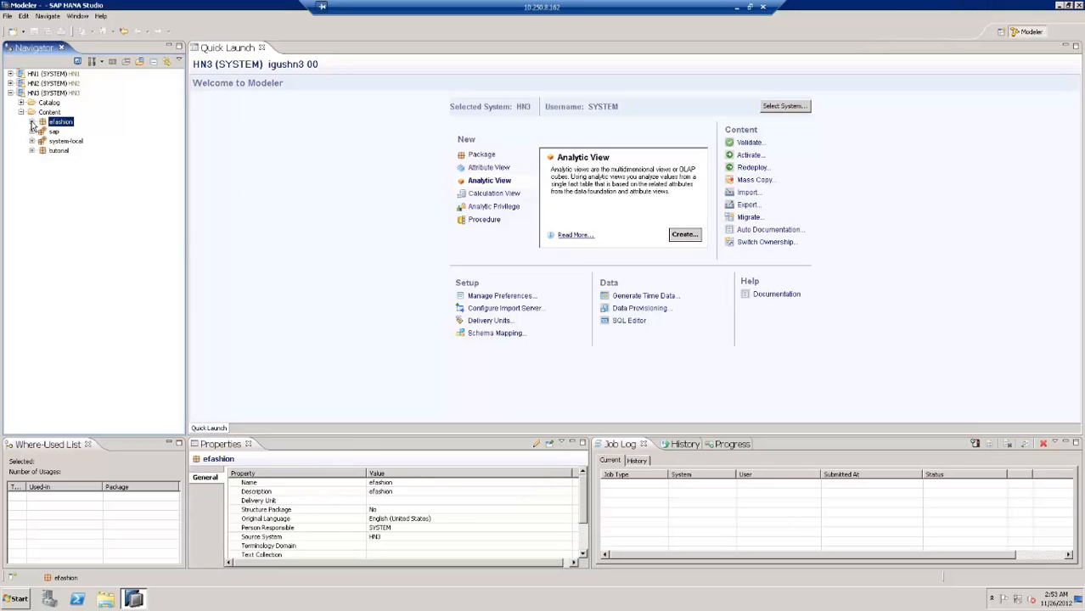
left_click(32, 122)
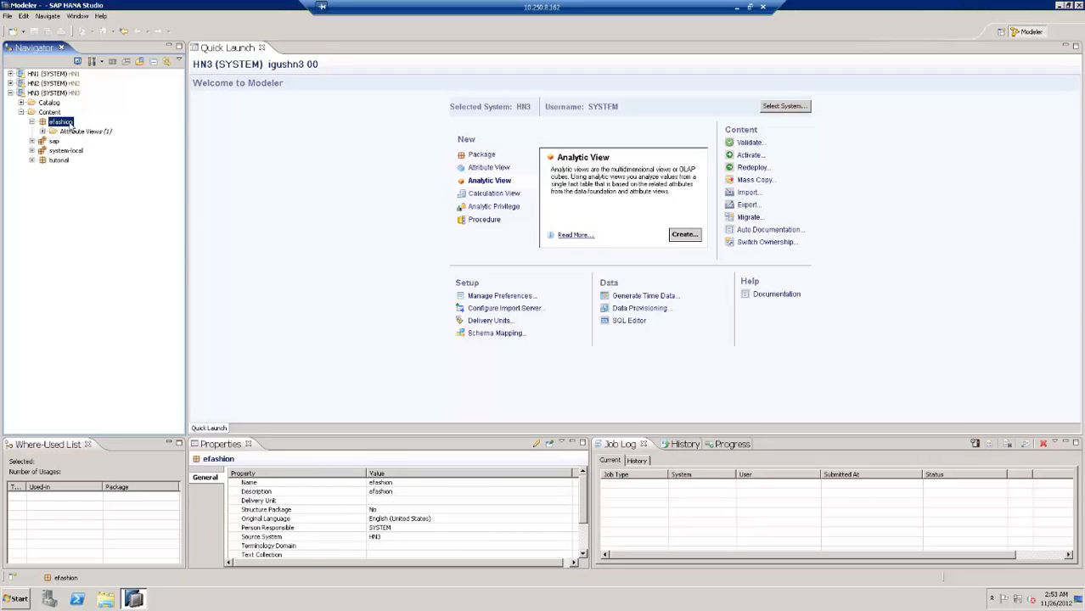
right_click(71, 124)
mouse_move(146, 133)
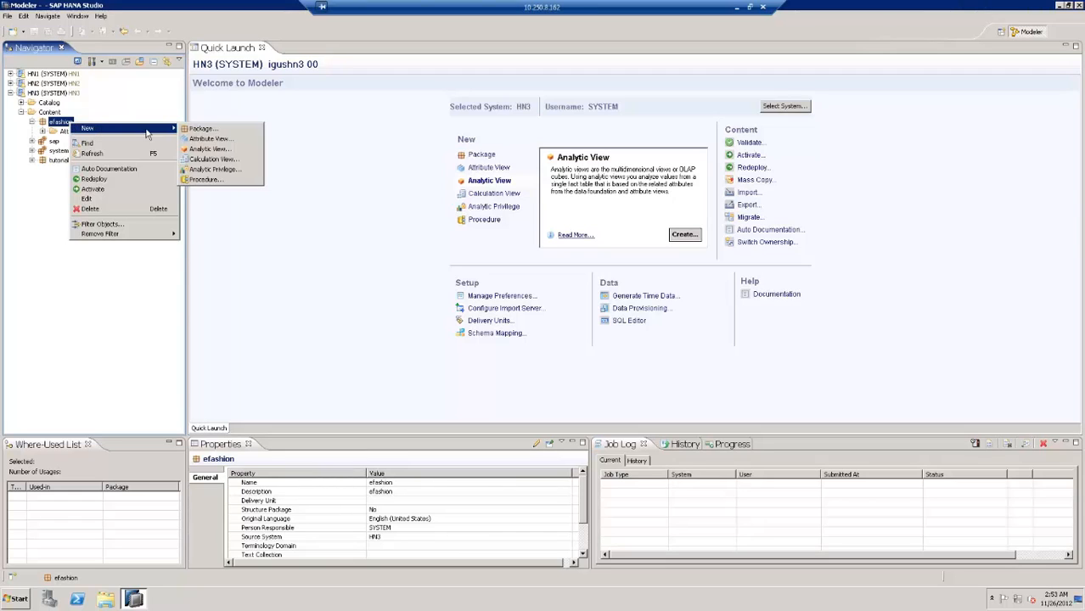
left_click(202, 150)
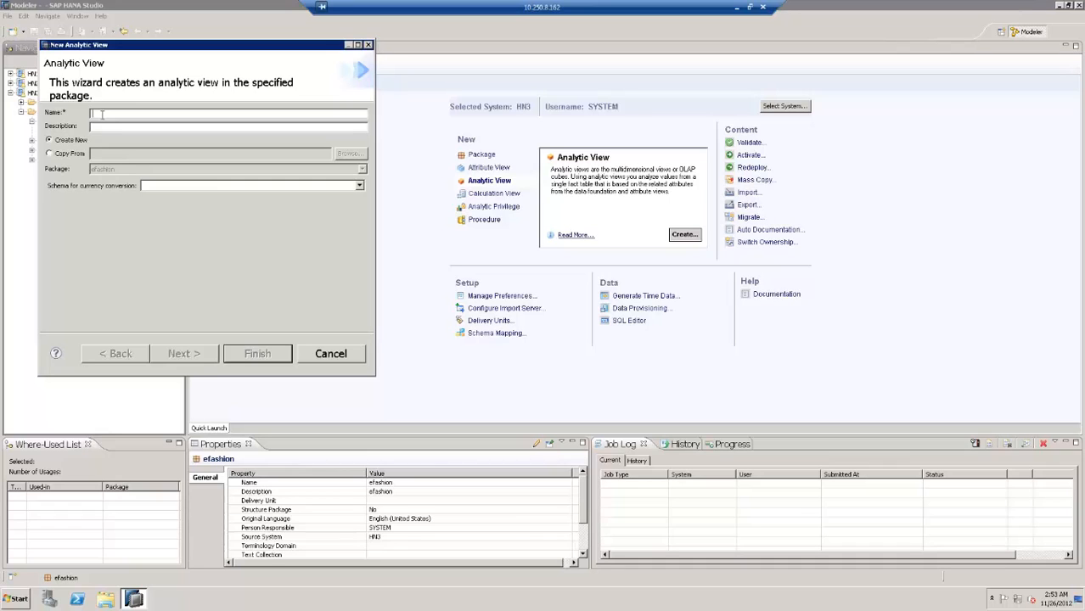
type("SHOP_FACTS")
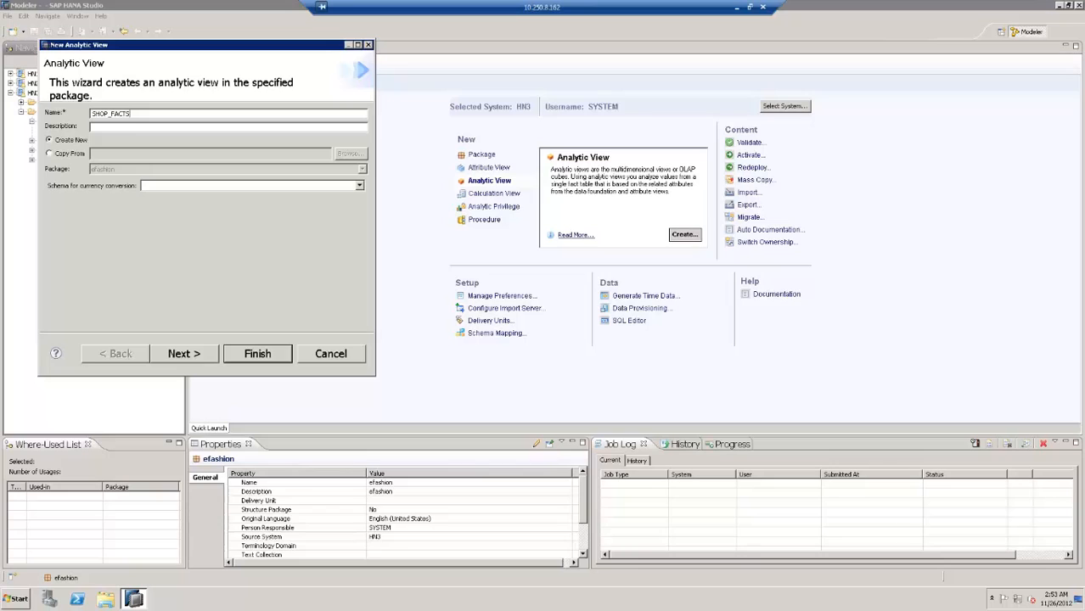
left_click(181, 353)
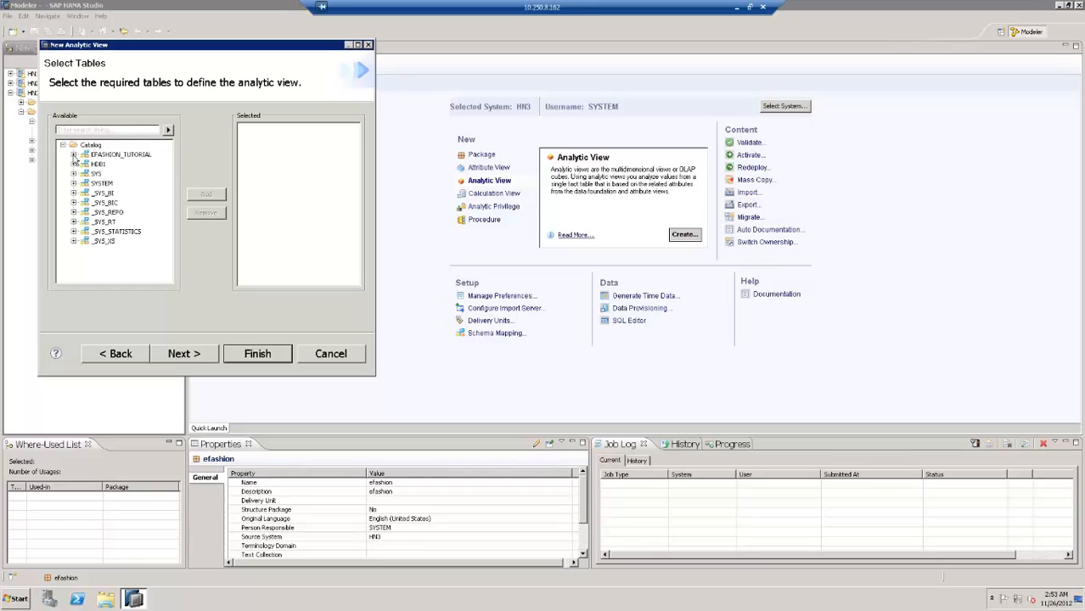
Add all five EFASHION_TUTORIAL tables, from ARTICLE_COLOR_LOOKUP to SHOP_FACTS, to the analytic view and finish creating it.
left_click(103, 156)
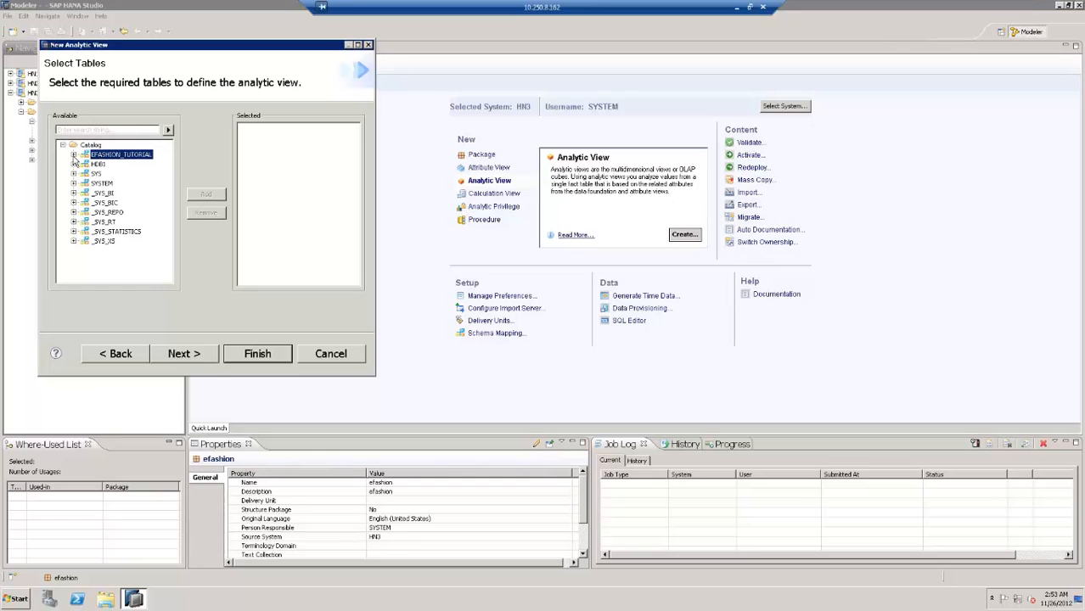
left_click(73, 156)
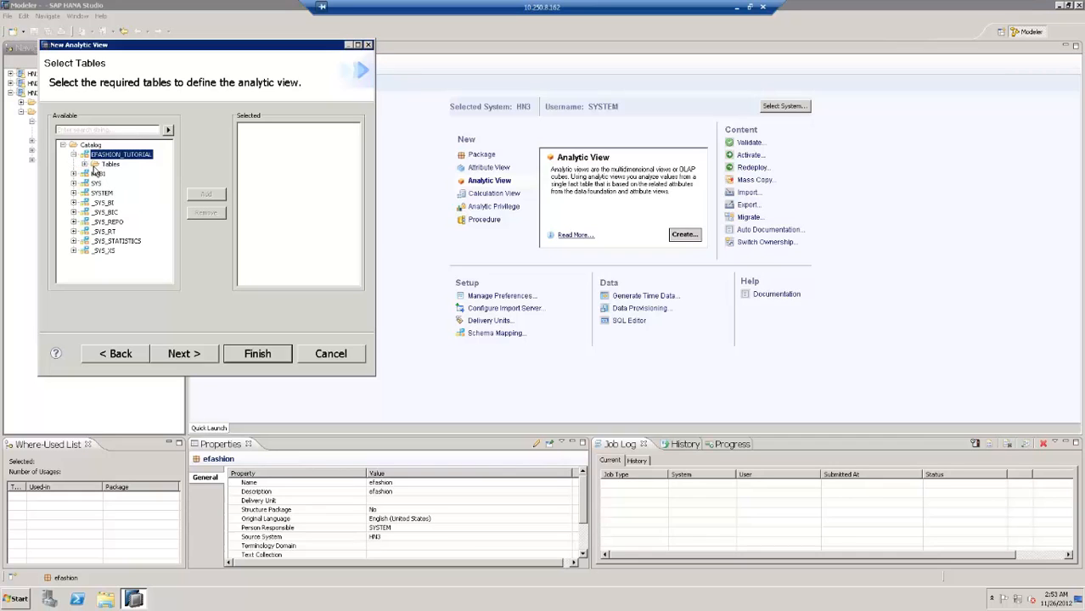
left_click(84, 165)
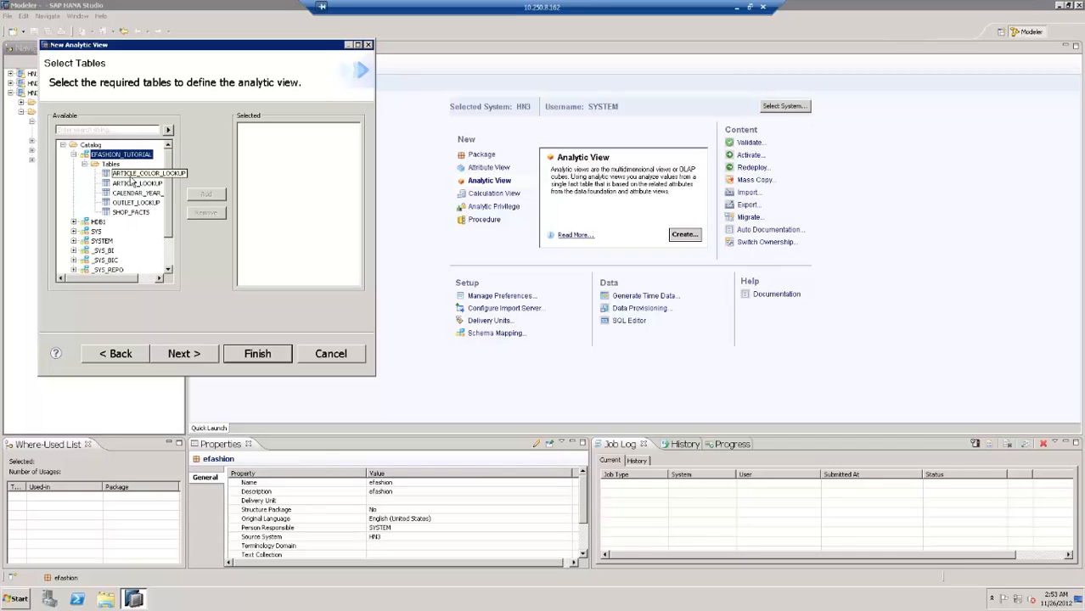
left_click(133, 174)
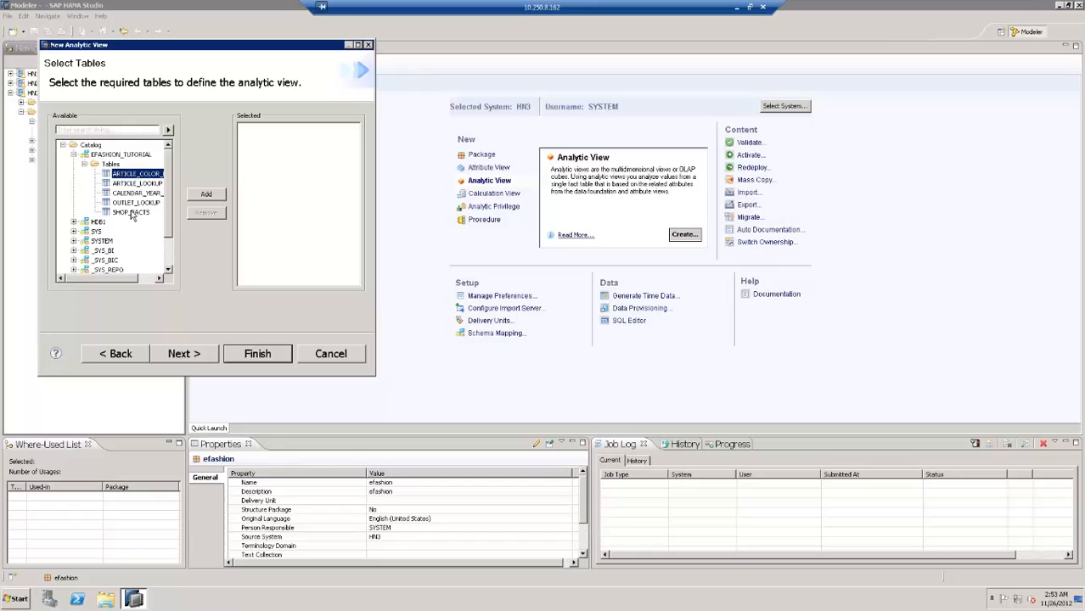
left_click(132, 216, "shift")
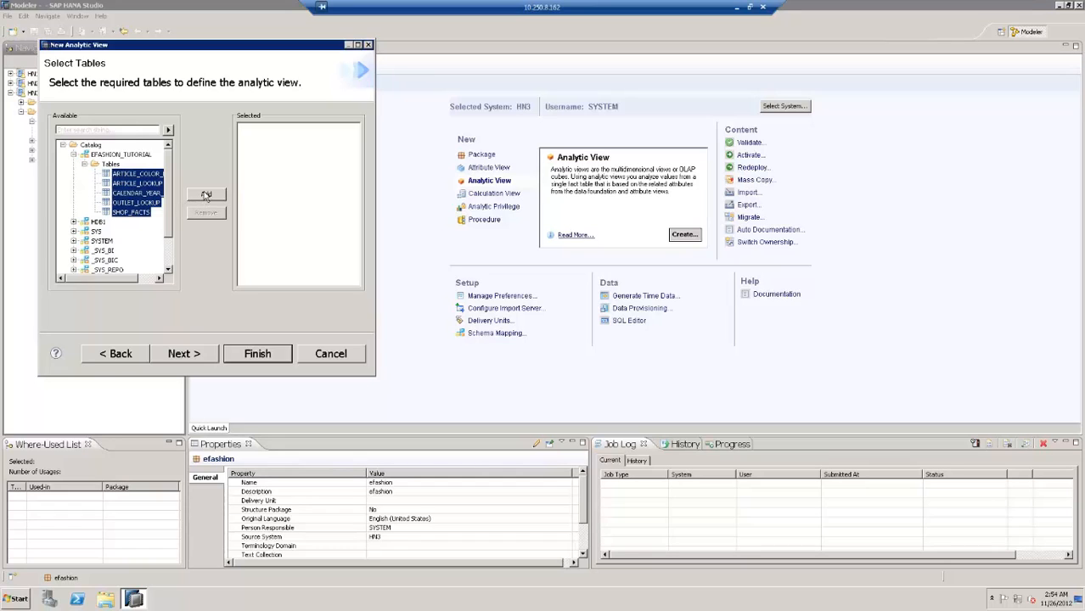
left_click(207, 196)
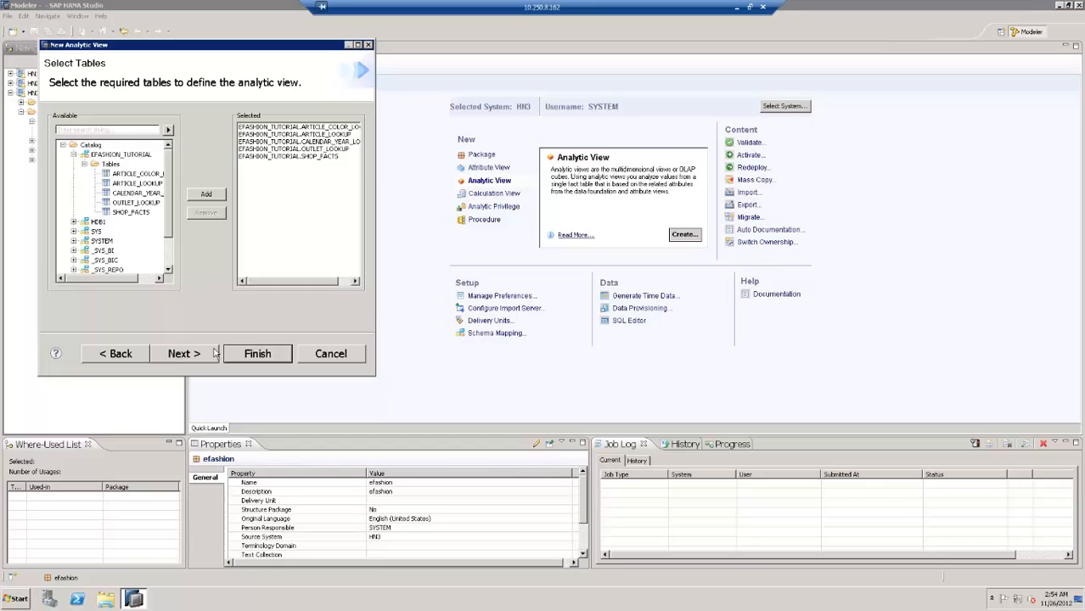
left_click(257, 354)
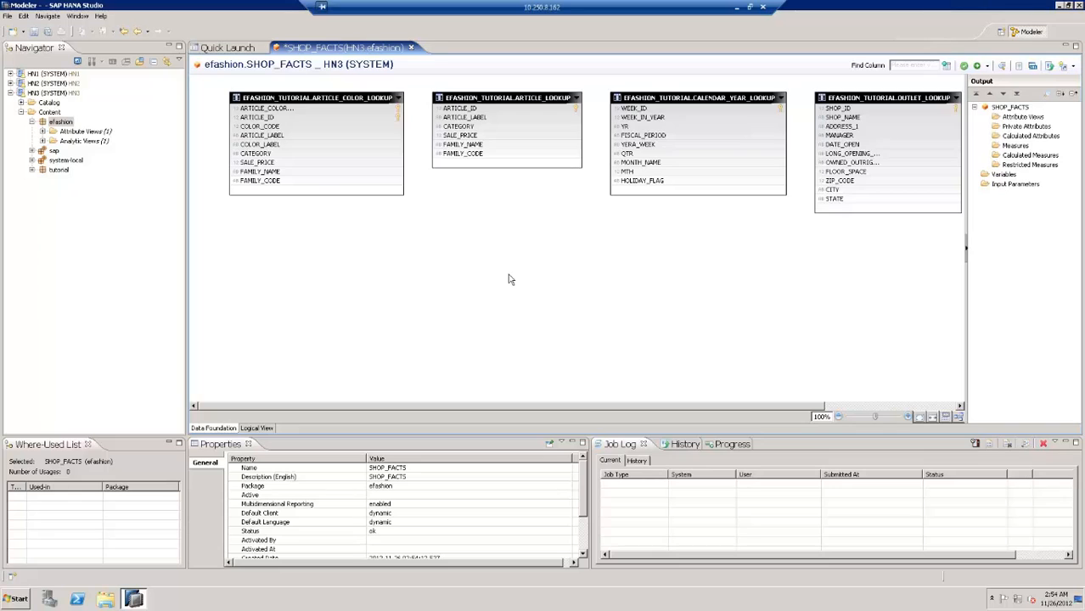
Arrange the data foundation with SHOP_FACTS in the centre, ARTICLE_LOOKUP below ARTICLE_COLOR_LOOKUP, and CALENDAR_YEAR_LOOKUP below OUTLET_LOOKUP.
left_click(489, 103)
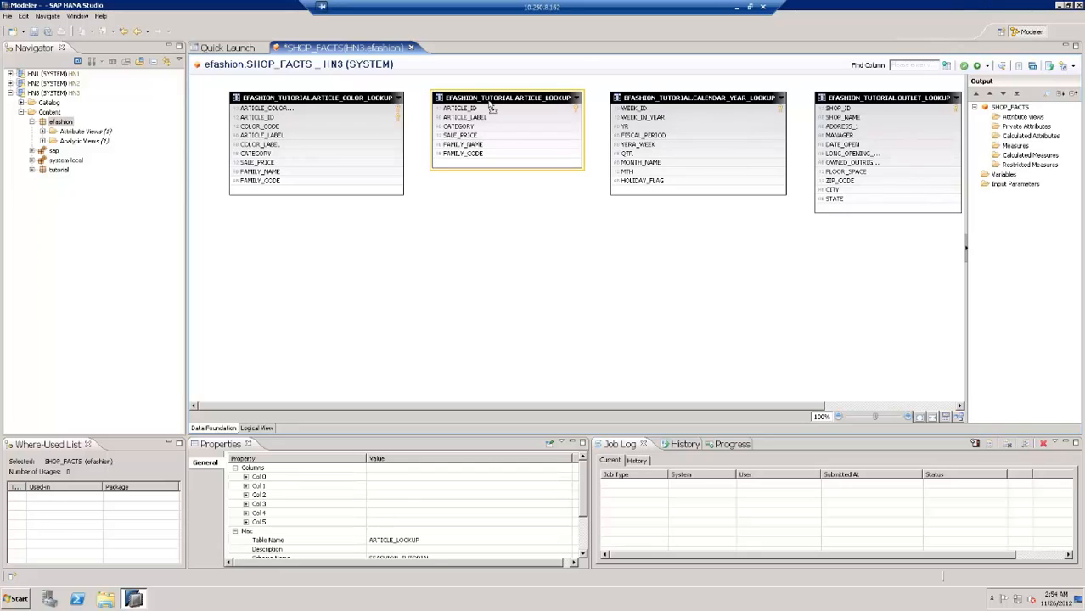
left_click_drag(490, 103, 247, 299)
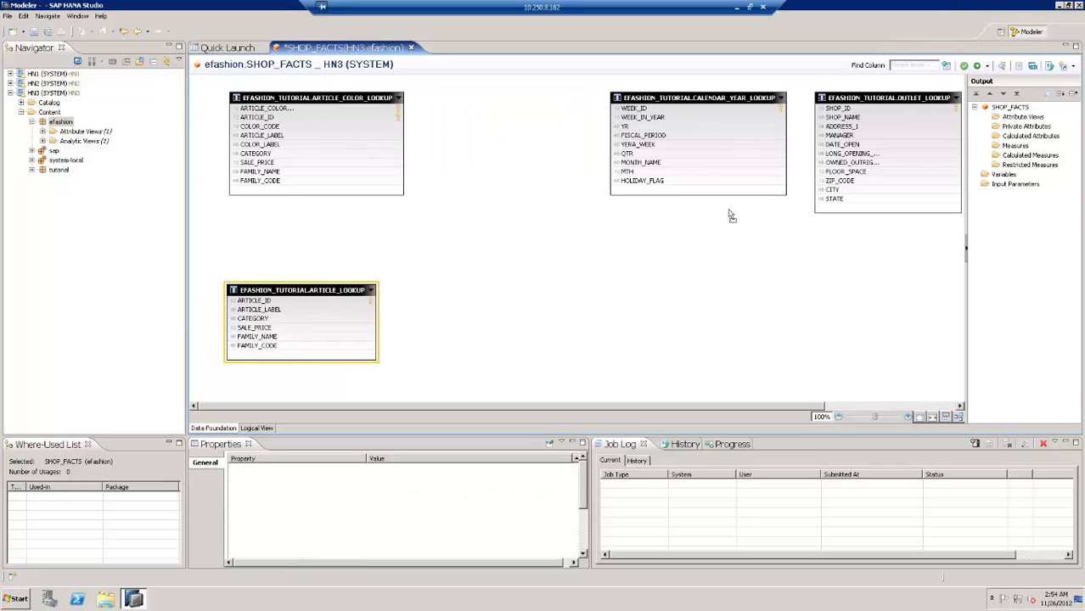
left_click_drag(714, 157, 868, 366)
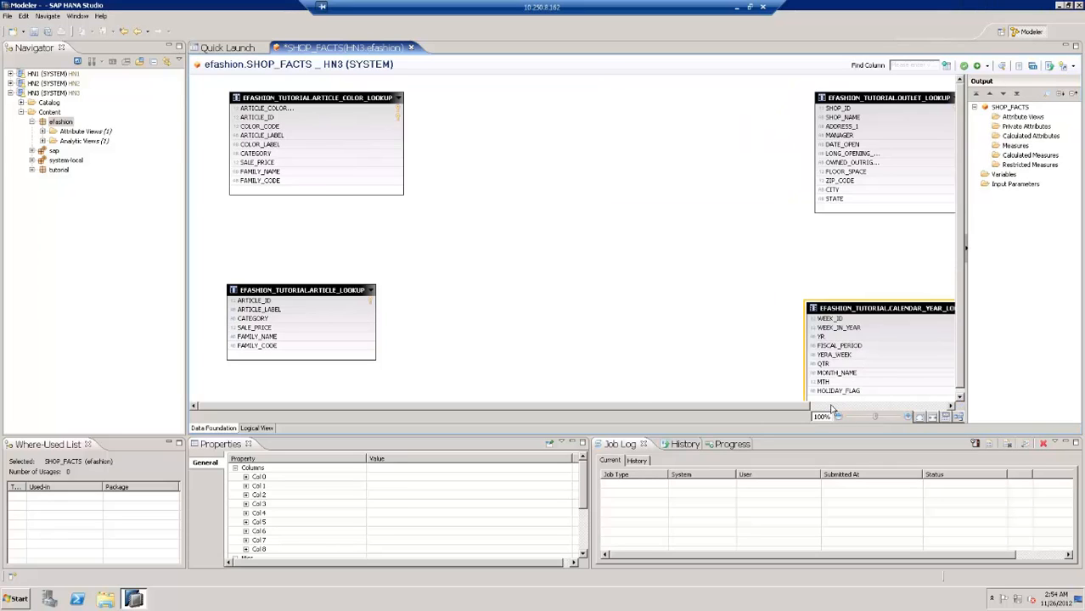
left_click(830, 407)
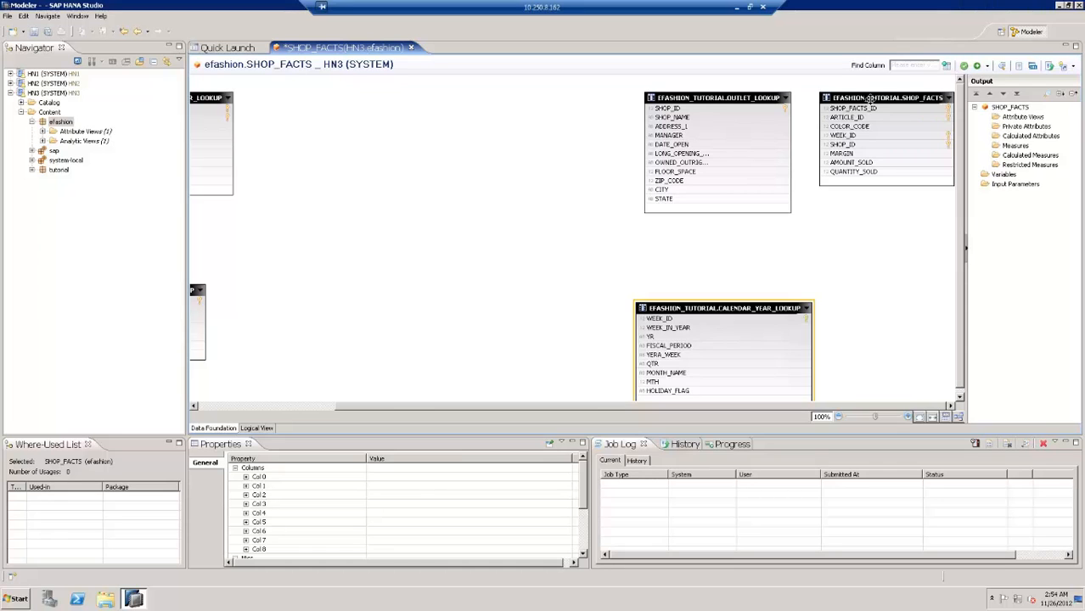
left_click_drag(870, 99, 341, 241)
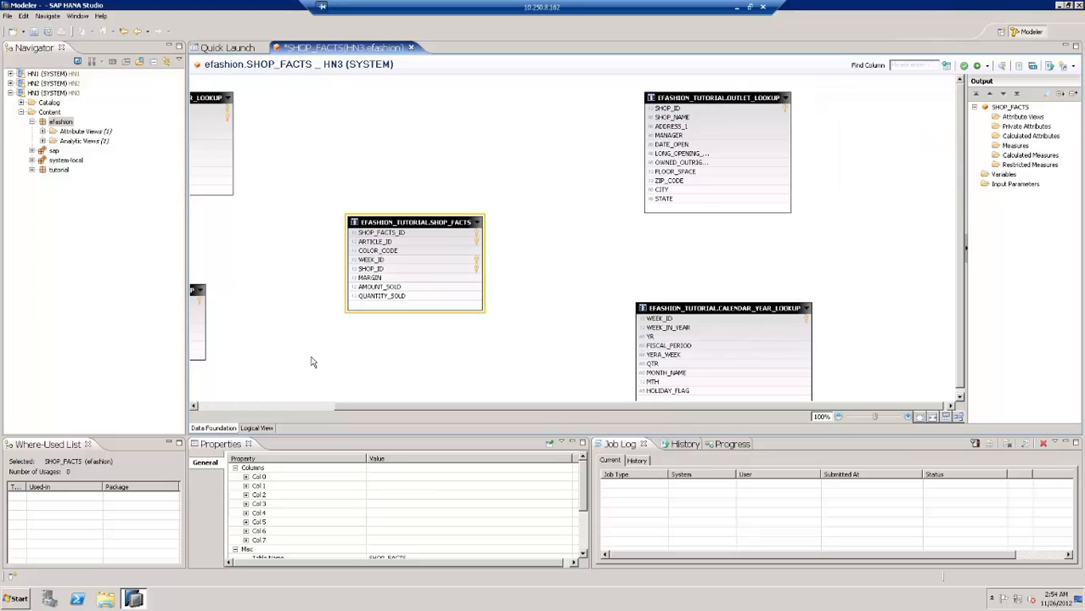
left_click(286, 409)
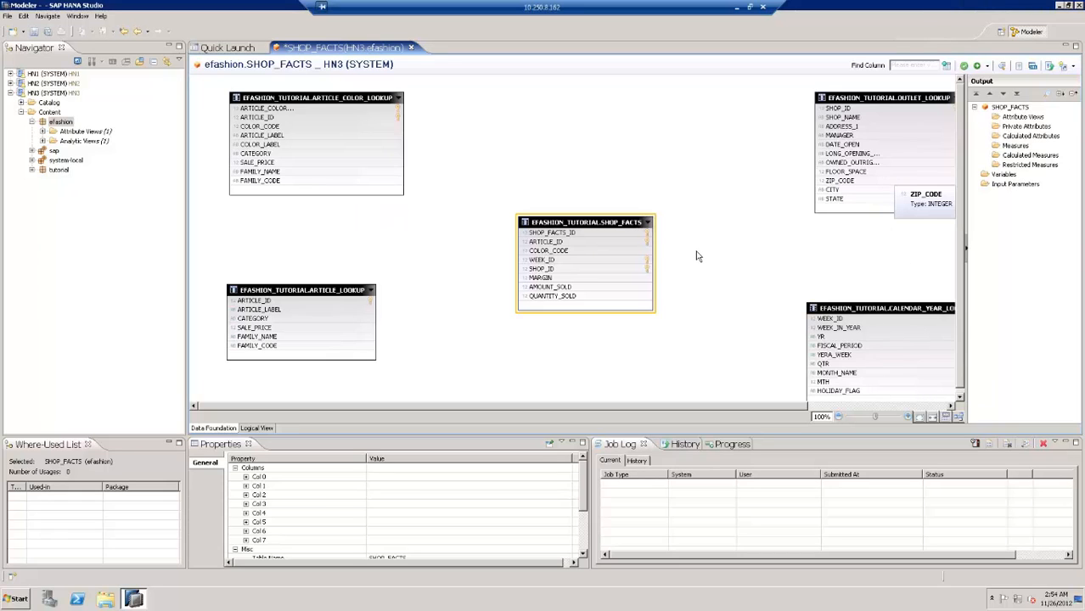
Join ARTICLE_COLOR_LOOKUP to SHOP_FACTS on ARTICLE_ID and OUTLET_LOOKUP to SHOP_FACTS on SHOP_ID.
left_click(270, 117)
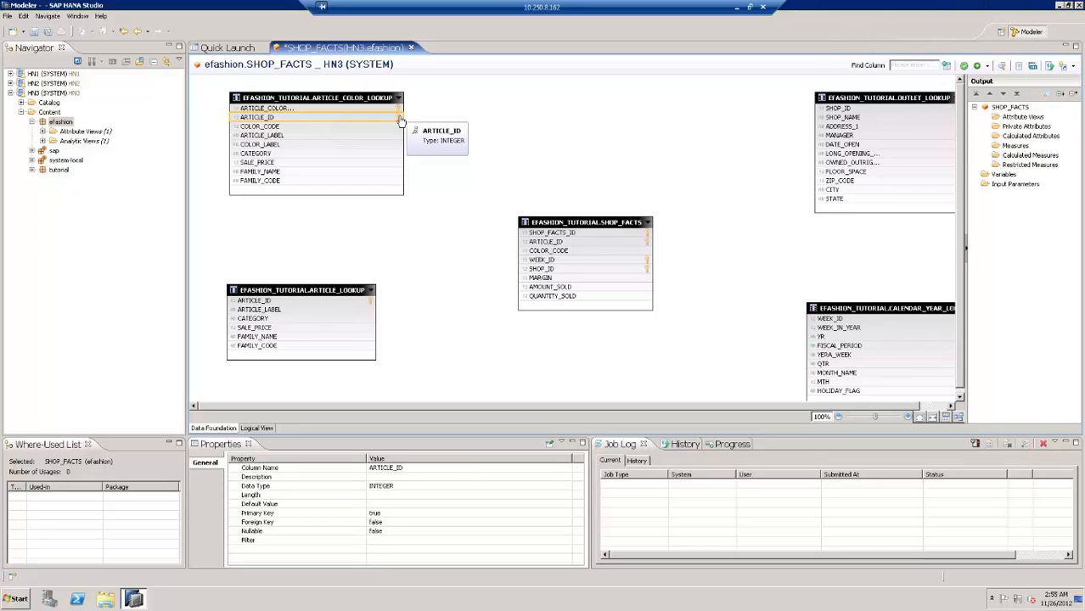
left_click_drag(400, 121, 522, 252)
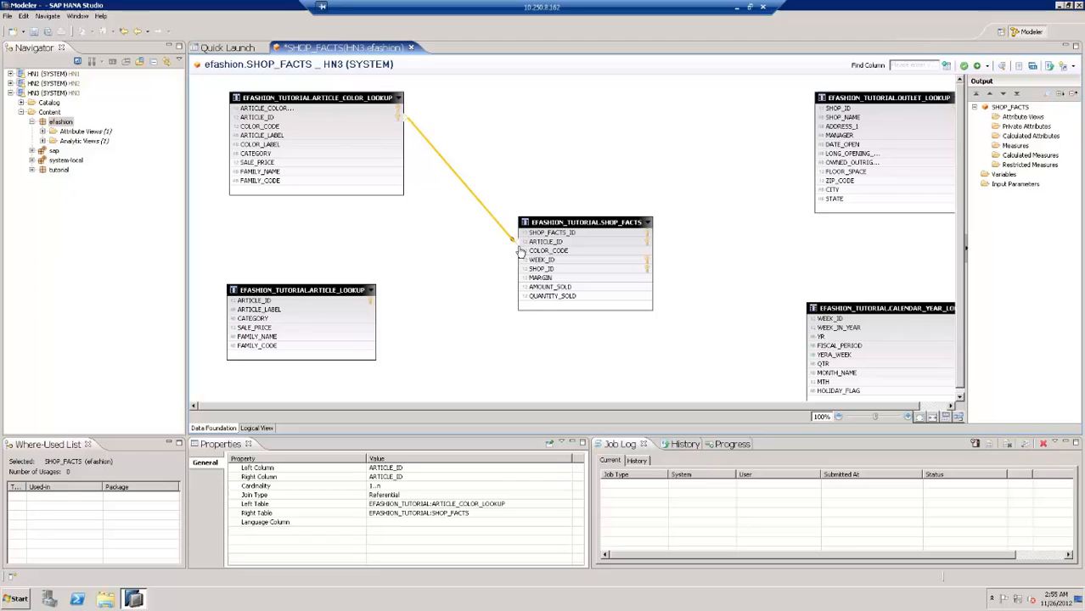
left_click(834, 111)
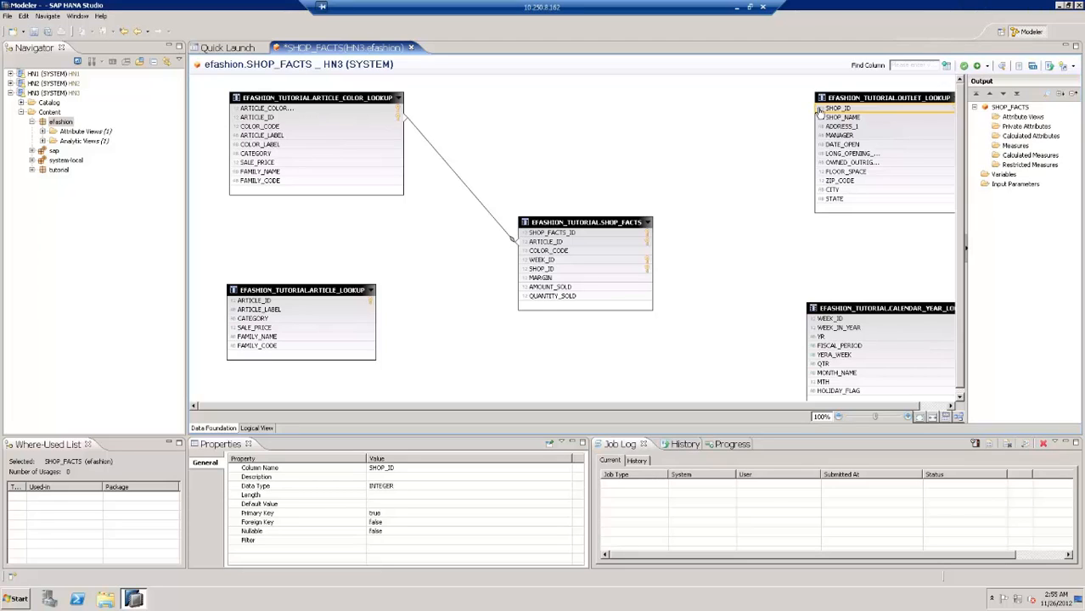
left_click_drag(820, 111, 654, 271)
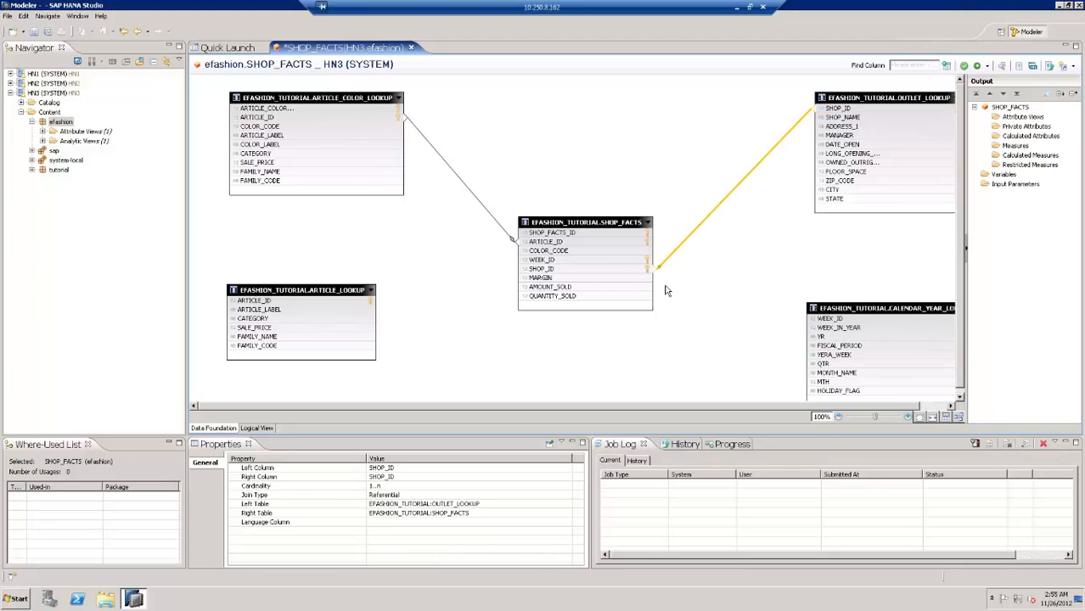
Join CALENDAR_YEAR_LOOKUP to SHOP_FACTS on WEEK_ID and ARTICLE_LOOKUP to SHOP_FACTS on ARTICLE_ID.
left_click(818, 320)
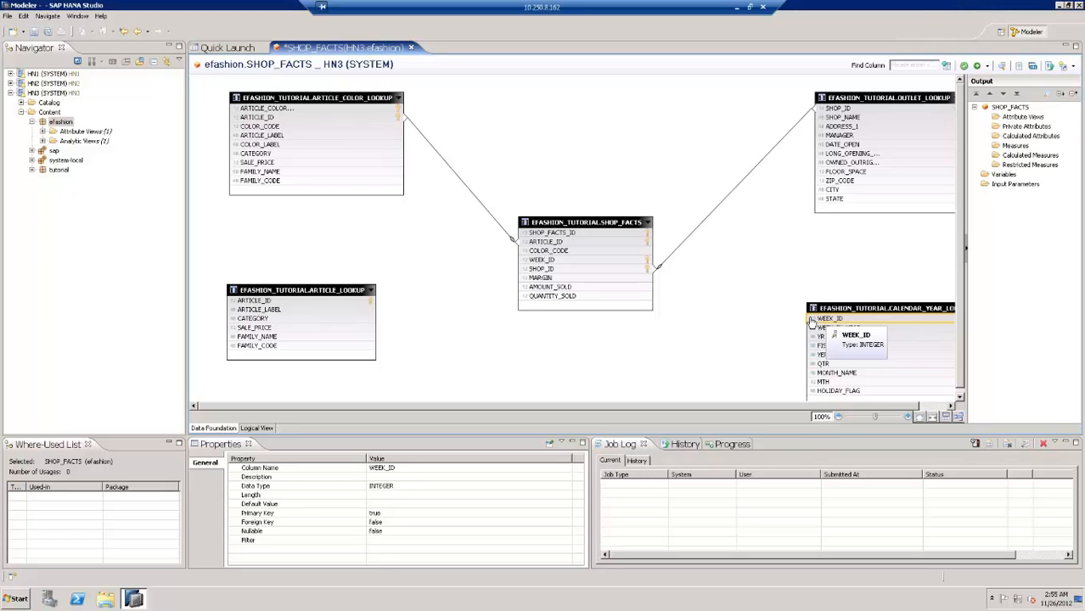
mouse_move(812, 321)
left_mouse_down()
mouse_move(771, 318)
mouse_move(655, 267)
left_mouse_up()
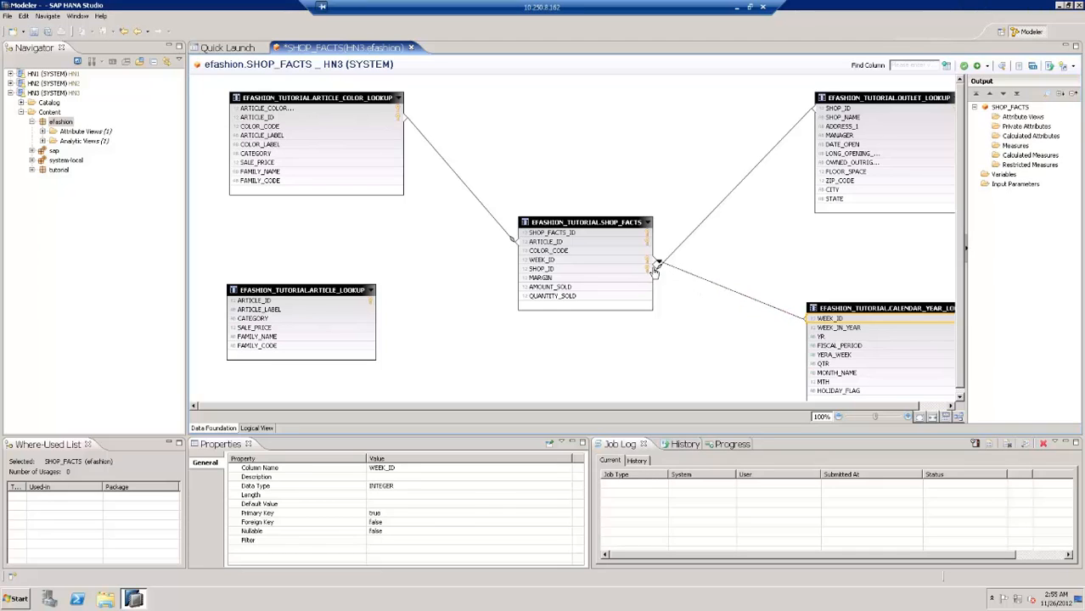
left_click(658, 267)
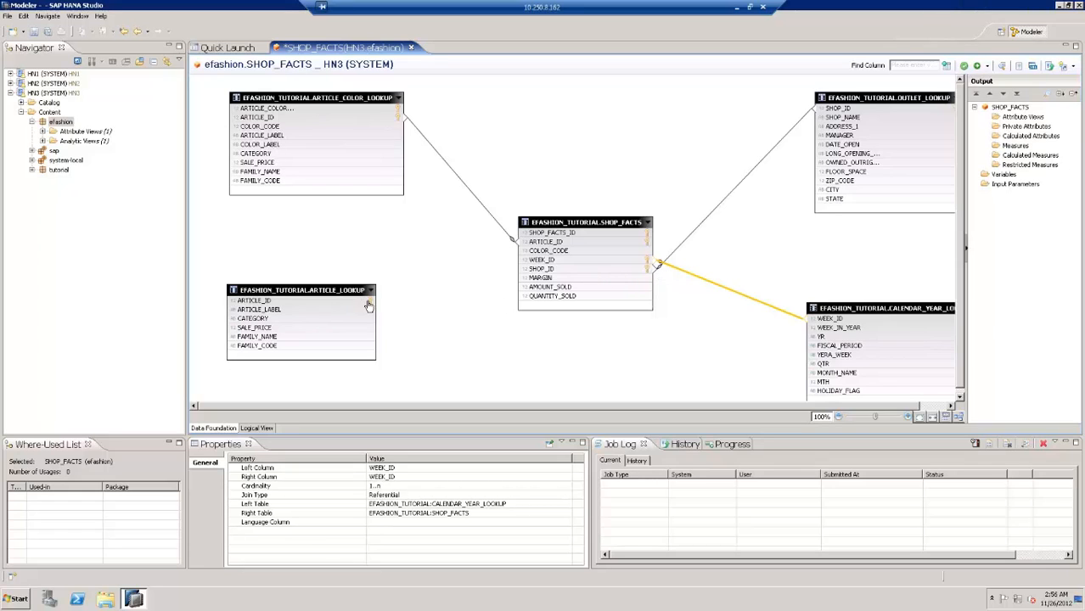
mouse_move(371, 303)
left_mouse_down()
mouse_move(406, 301)
mouse_move(522, 245)
left_mouse_up()
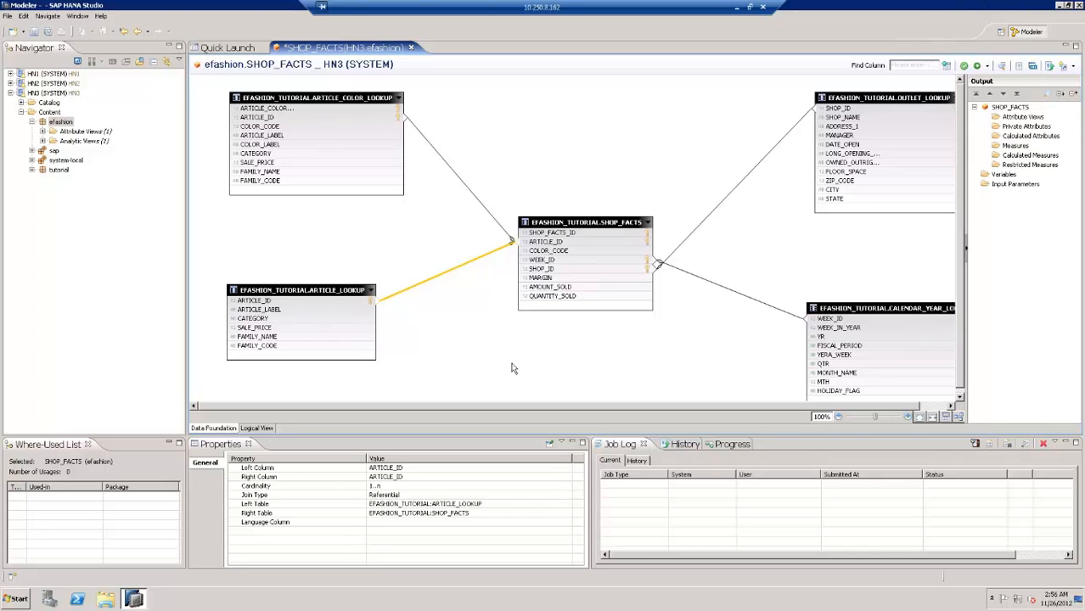
Add the ARTICLE_LABEL and COLOR_LABEL columns of ARTICLE_COLOR_LOOKUP to the view as attributes.
left_click(261, 138)
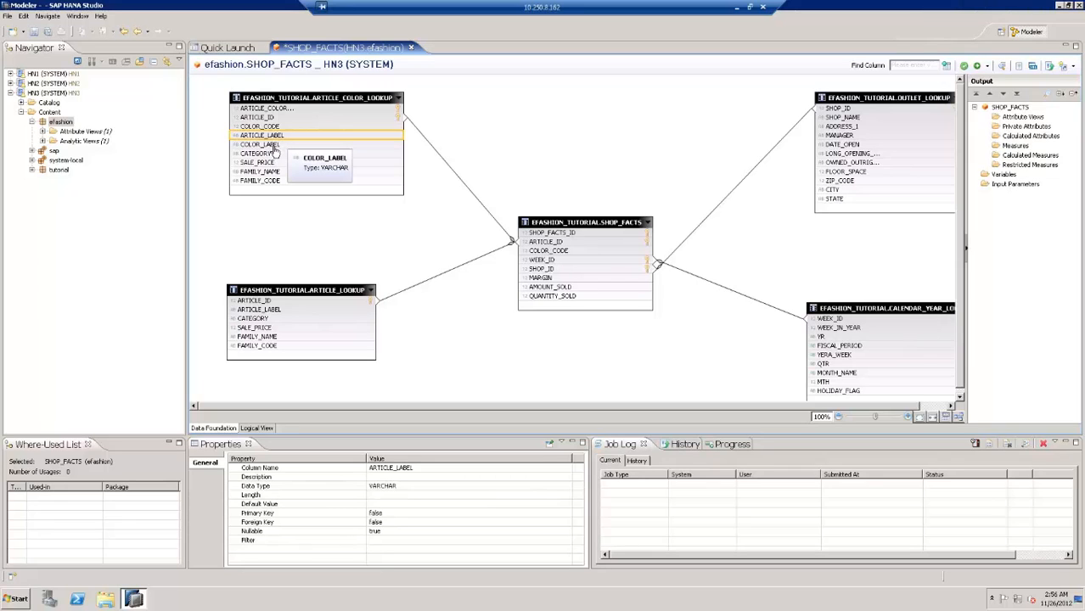
left_click(274, 144)
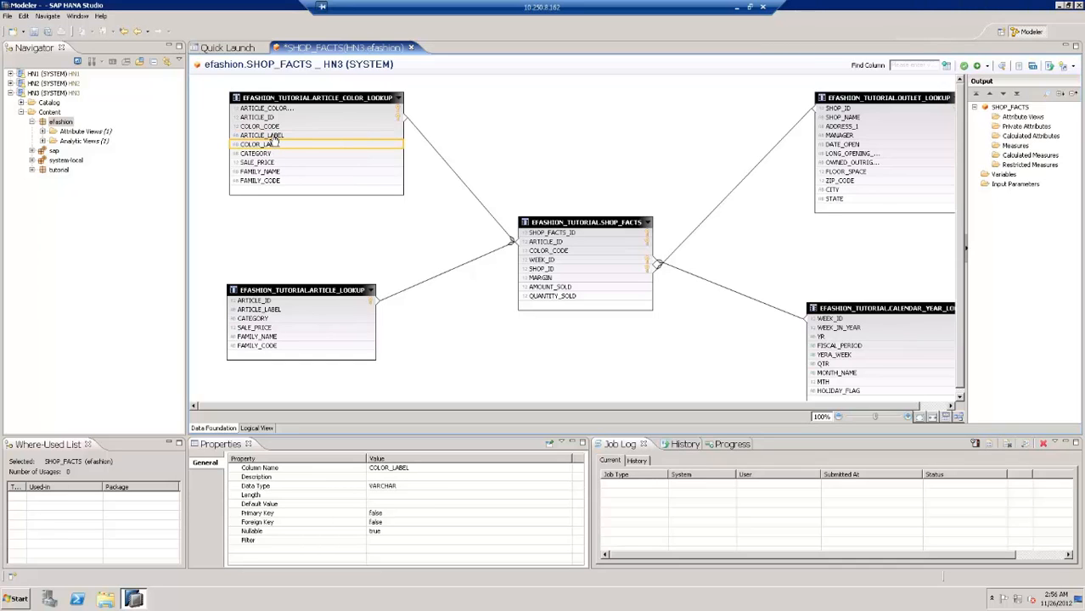
left_click(274, 136)
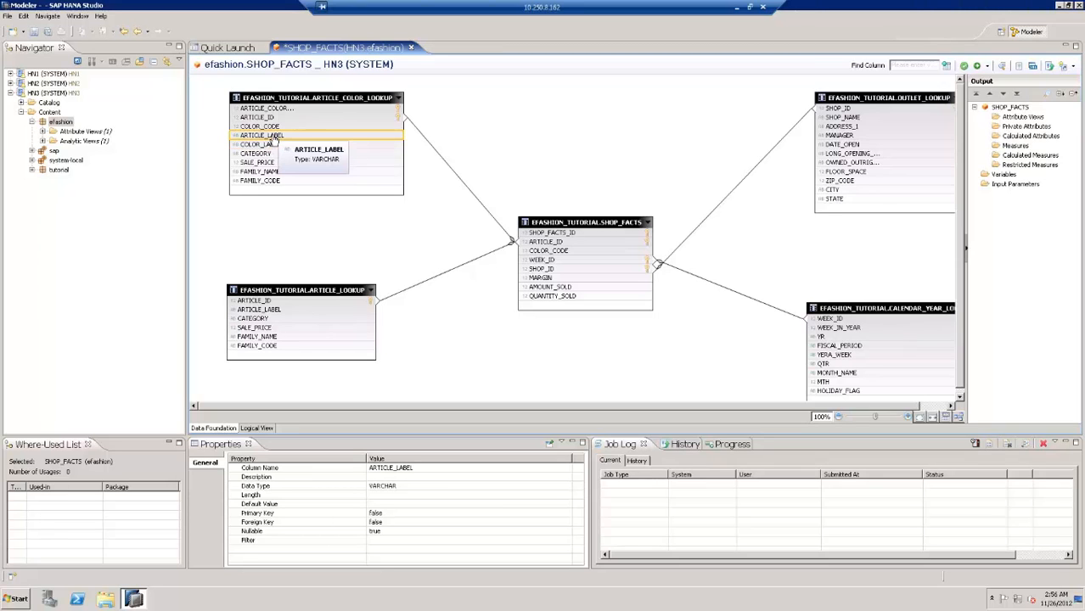
left_click(274, 145, "ctrl")
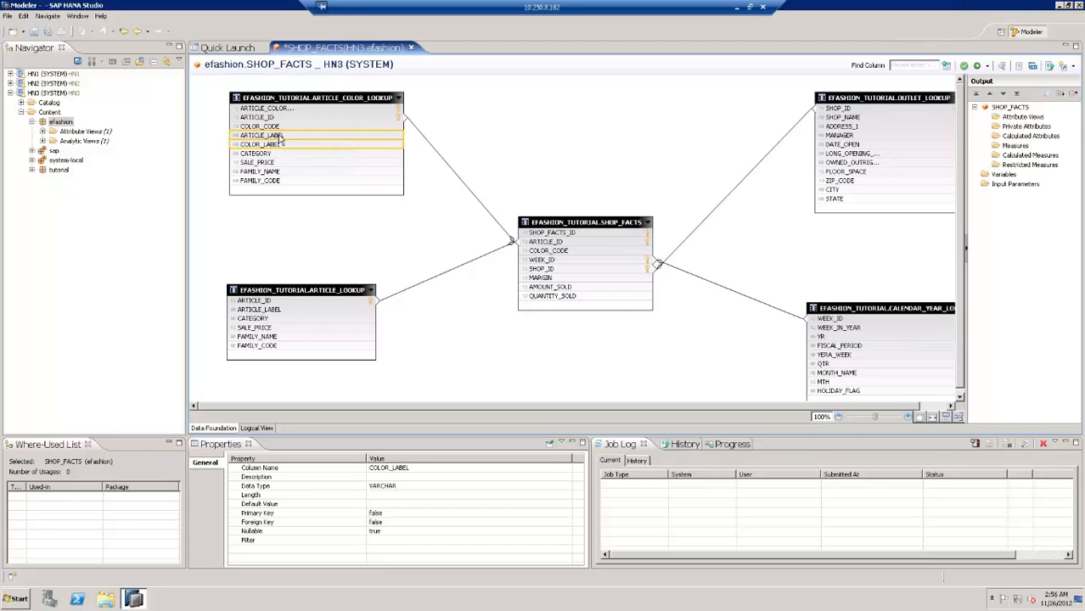
right_click(281, 139)
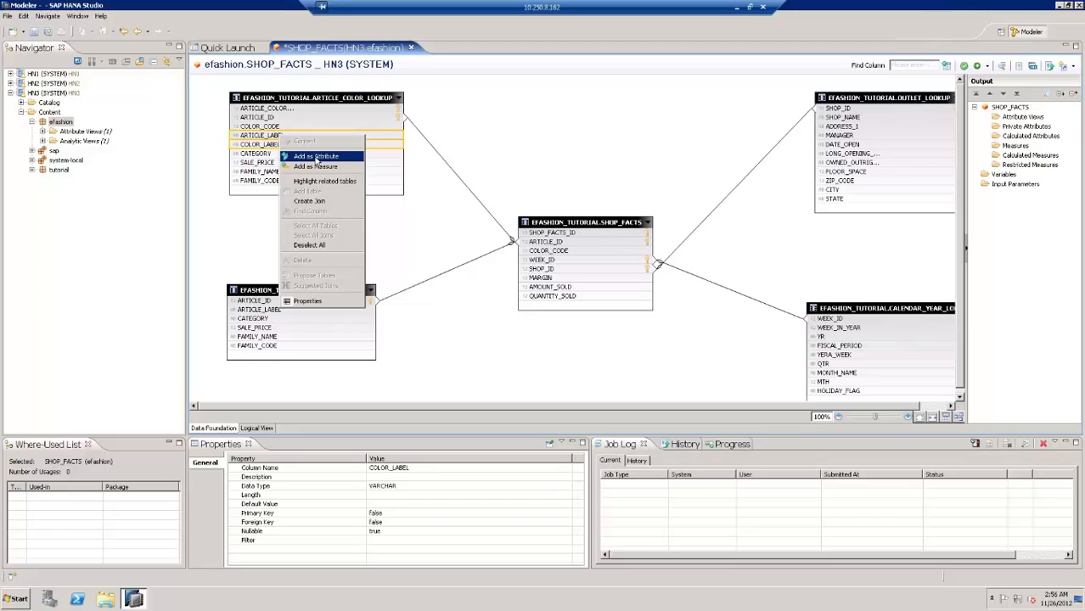
left_click(316, 158)
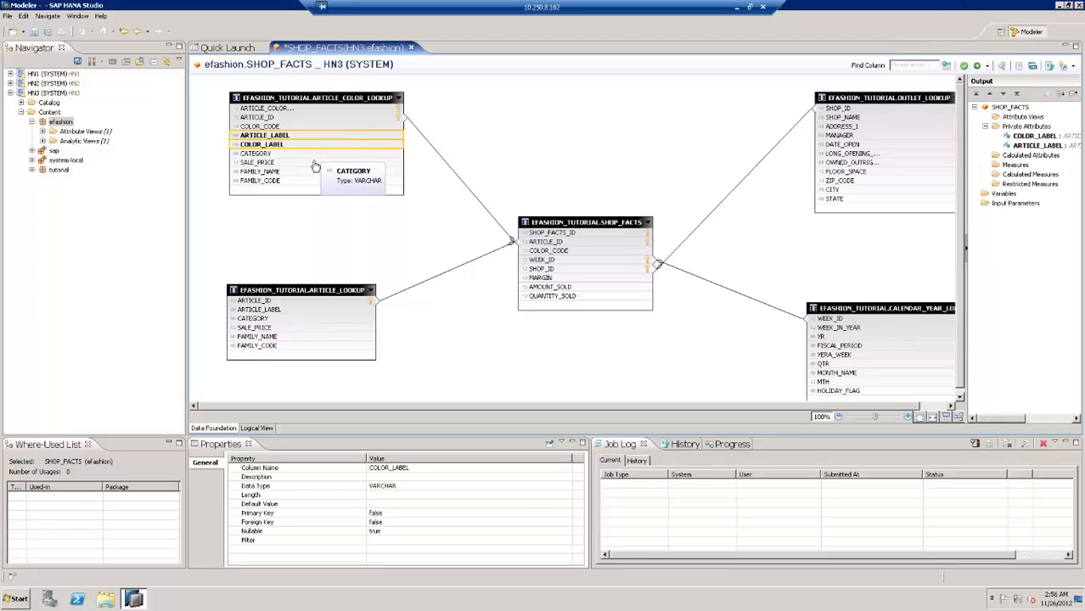
Add the CATEGORY and SALE_PRICE columns of ARTICLE_LOOKUP to the view as attributes.
left_click(287, 320)
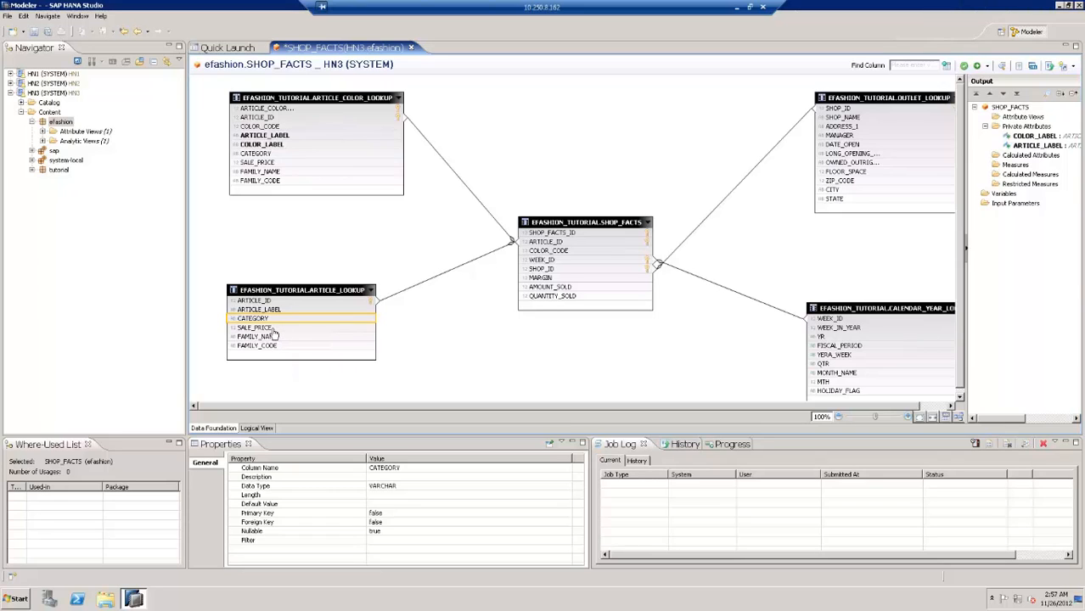
right_click(276, 327)
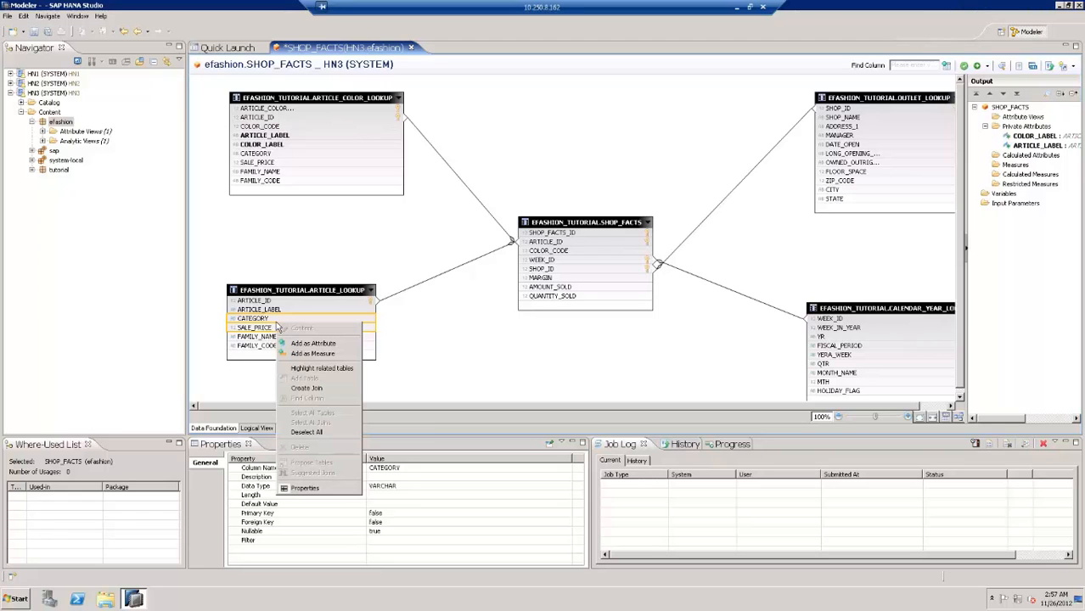
left_click(314, 344)
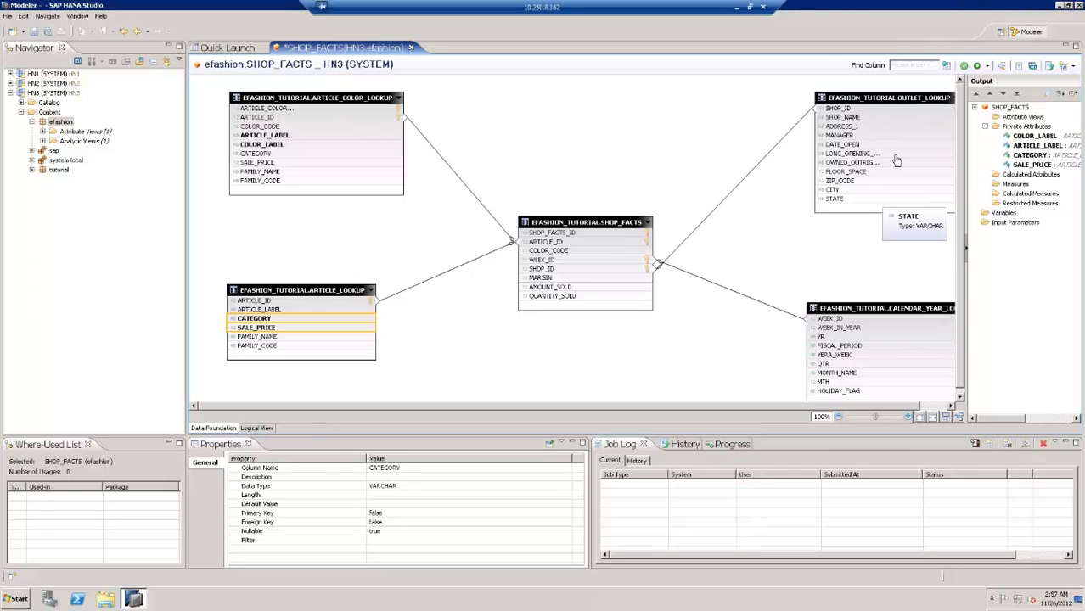
Extend the column selection from ARTICLE_LOOKUP to SHOP_NAME in OUTLET_LOOKUP and add all selected columns across the tables as attributes.
left_click(851, 118, "shift")
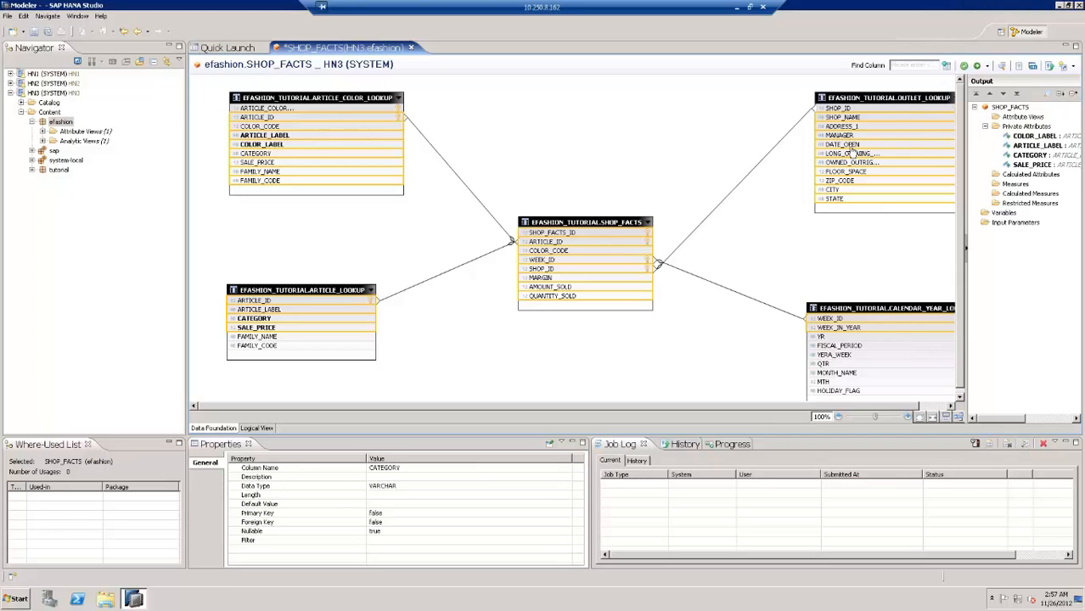
right_click(852, 150)
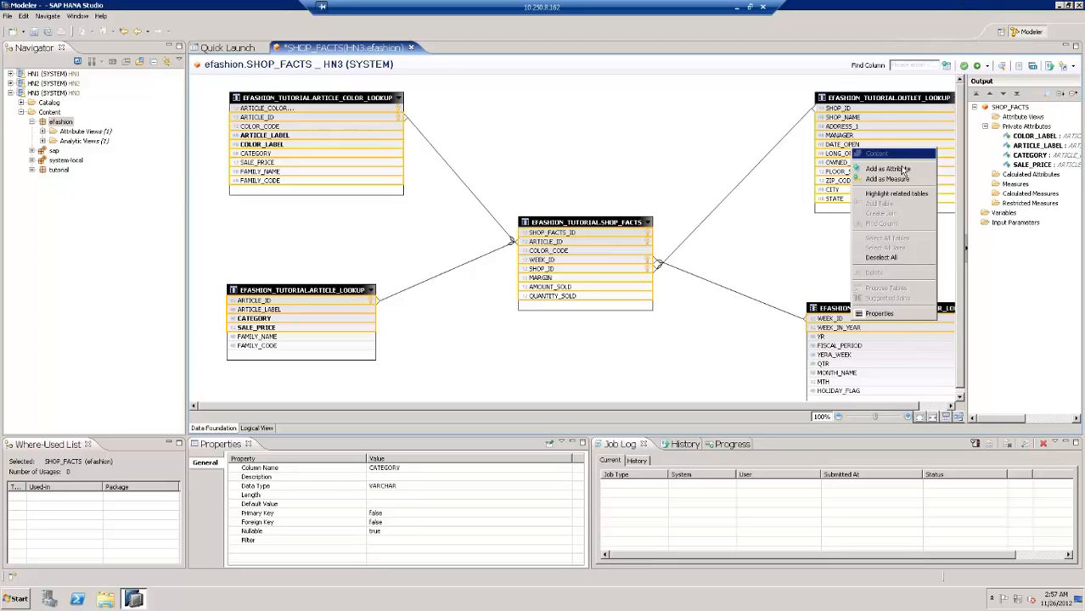
left_click(904, 169)
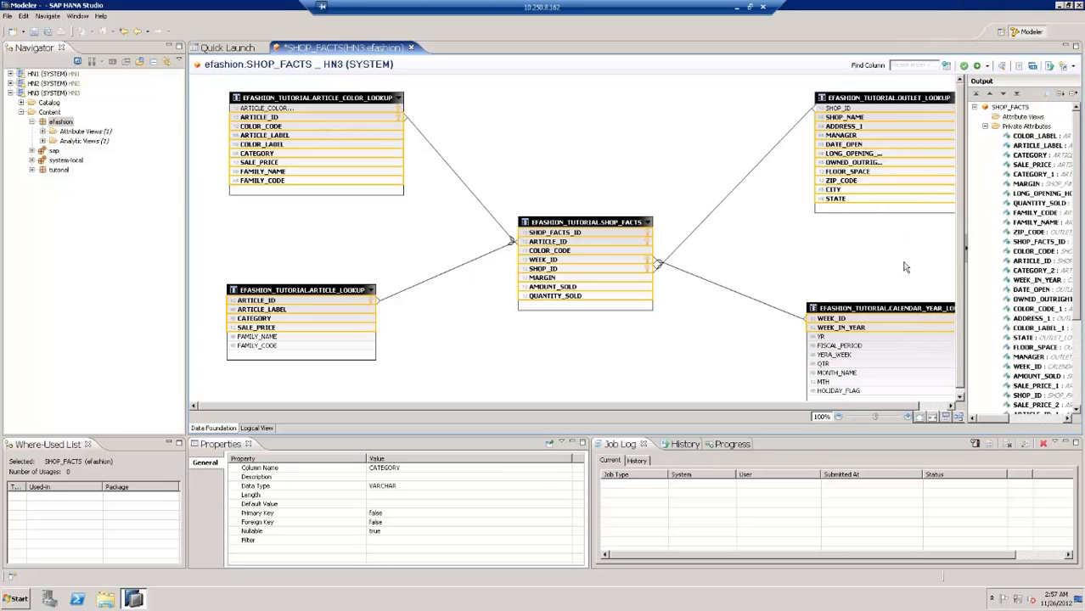
Add the CALENDAR_YEAR_LOOKUP columns from FISCAL_PERIOD through MONTH_NAME to the view as attributes.
left_click(836, 348)
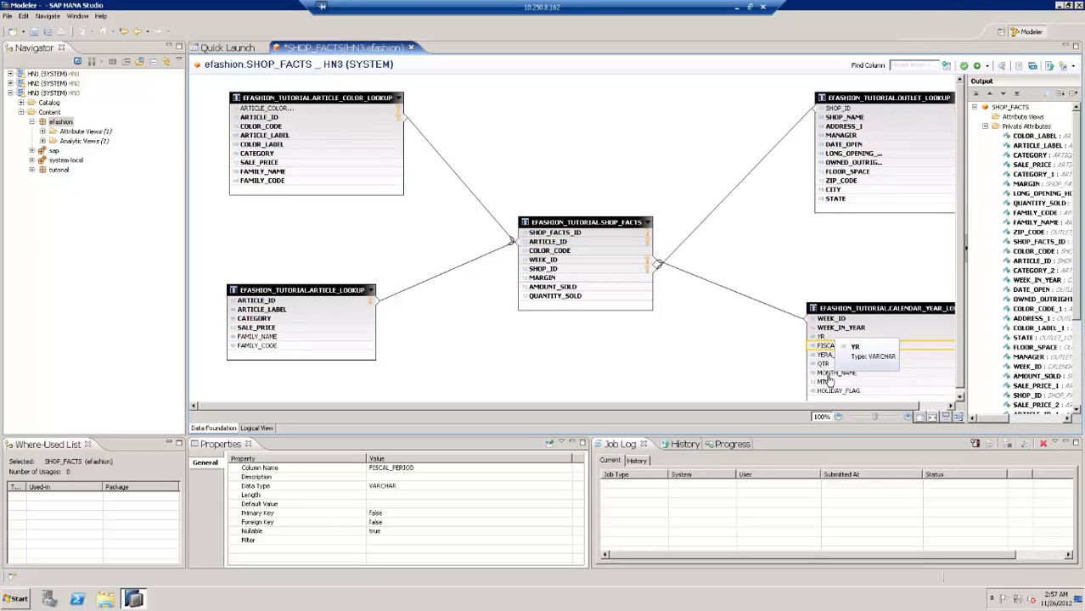
left_click(829, 375, "shift")
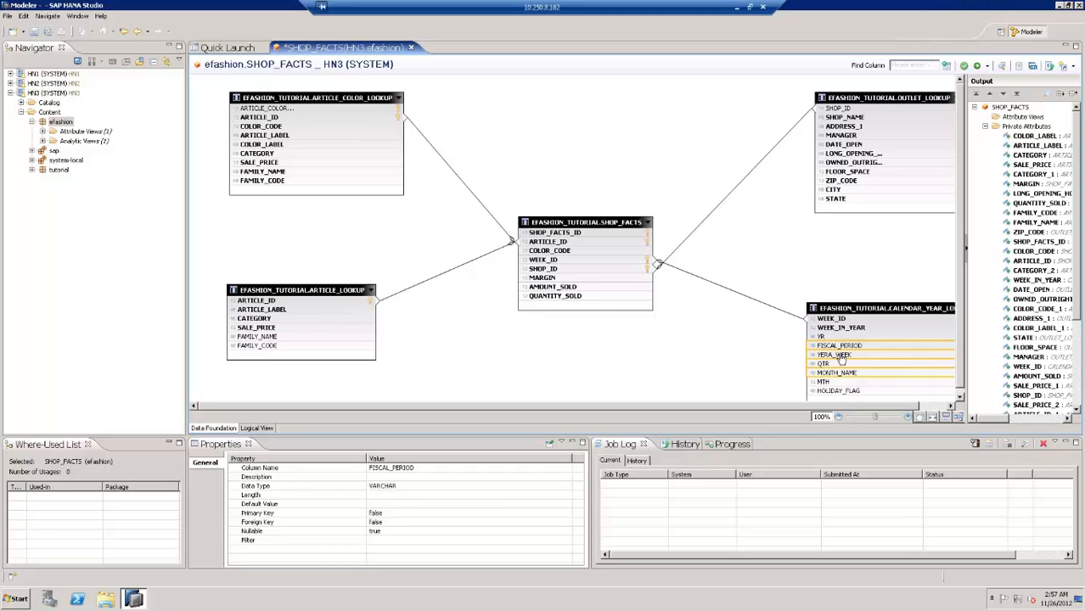
right_click(841, 357)
left_click(887, 375)
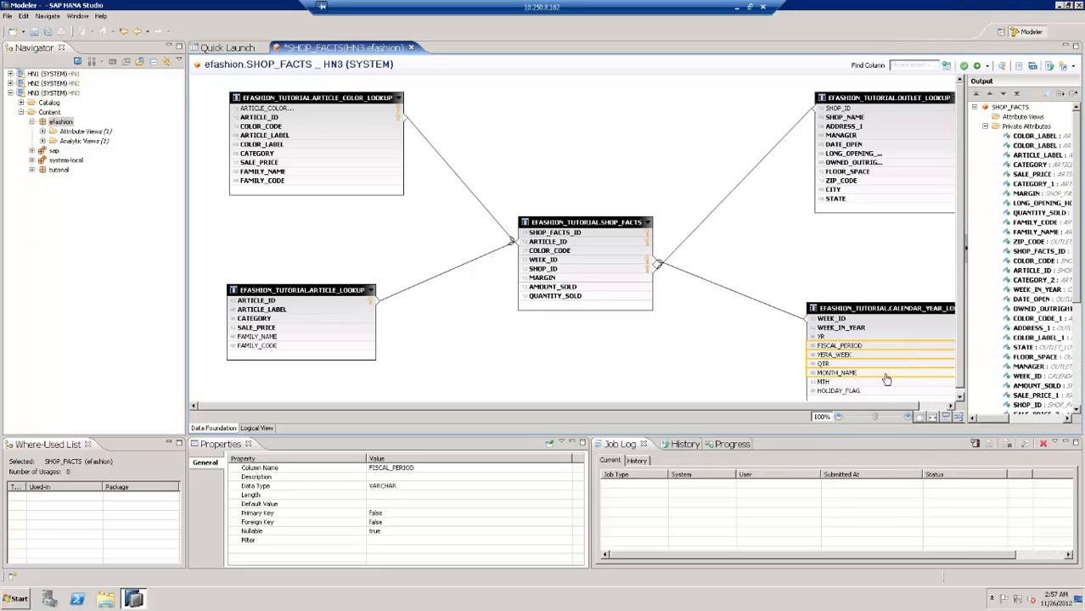
Add AMOUNT_SOLD and QUANTITY_SOLD from SHOP_FACTS as measures and collapse the private attributes in the output to check the measures.
left_click(549, 260)
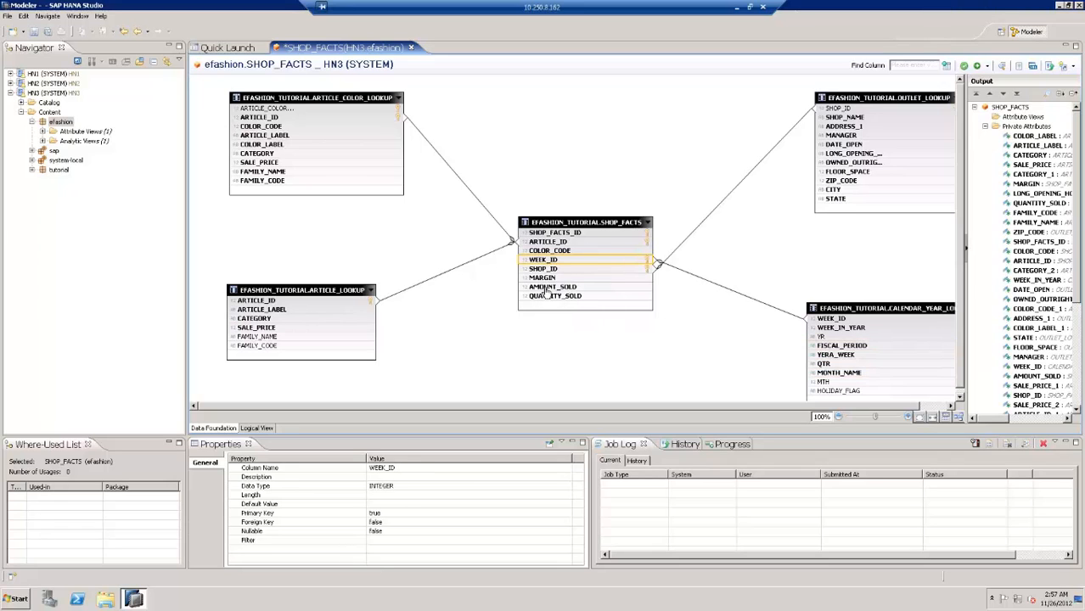
left_click(547, 289)
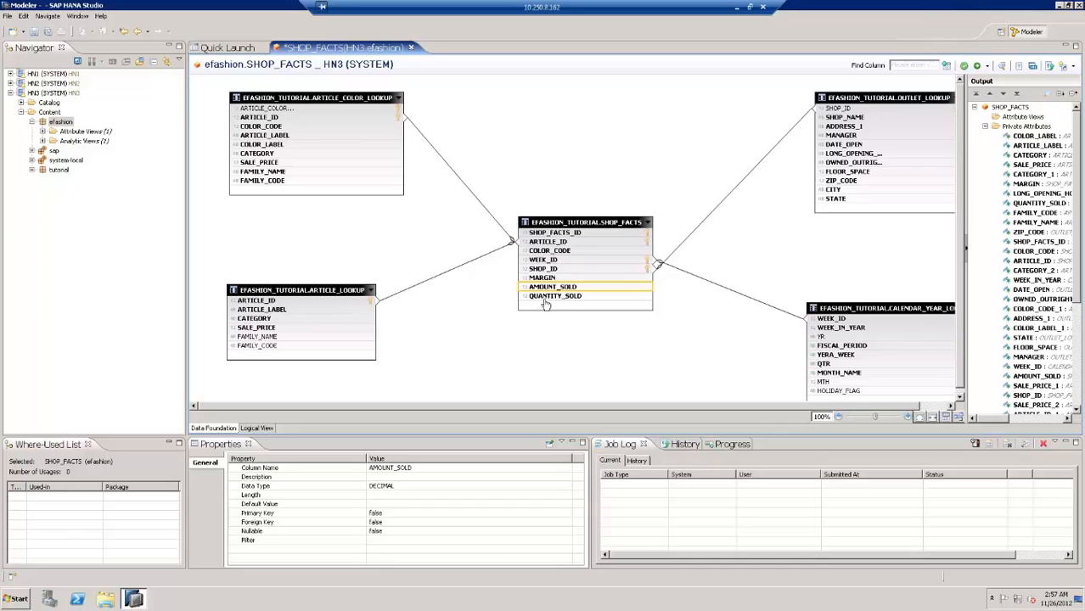
left_click(553, 297, "ctrl")
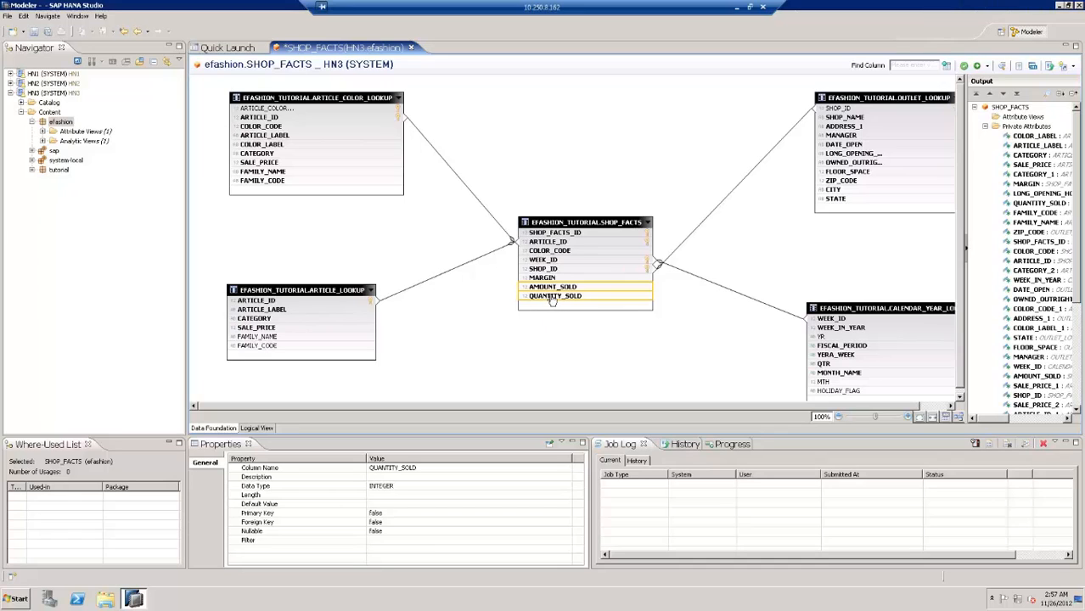
right_click(559, 294)
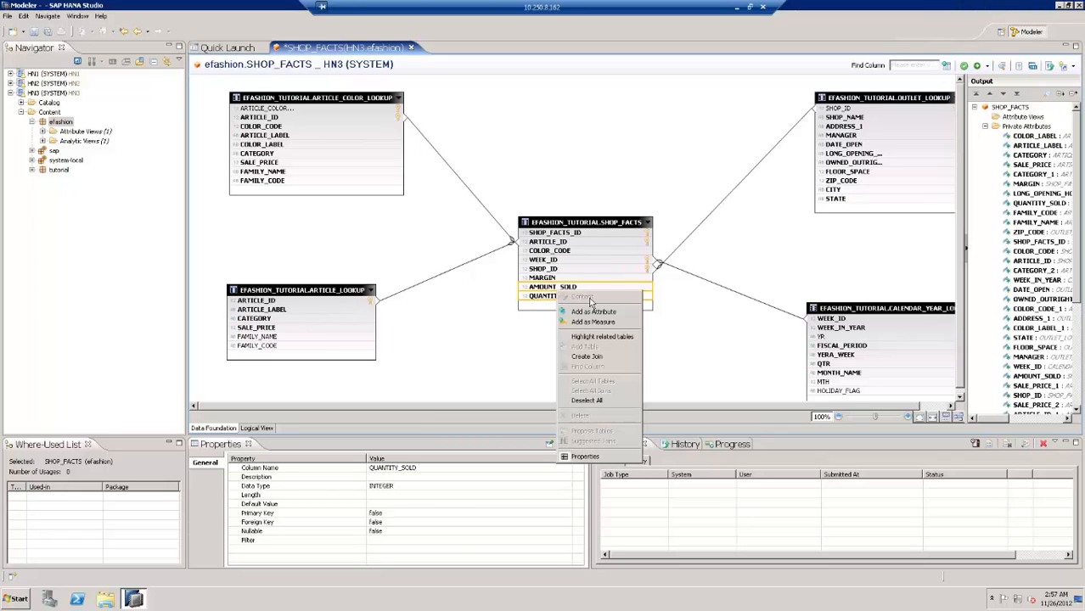
left_click(597, 324)
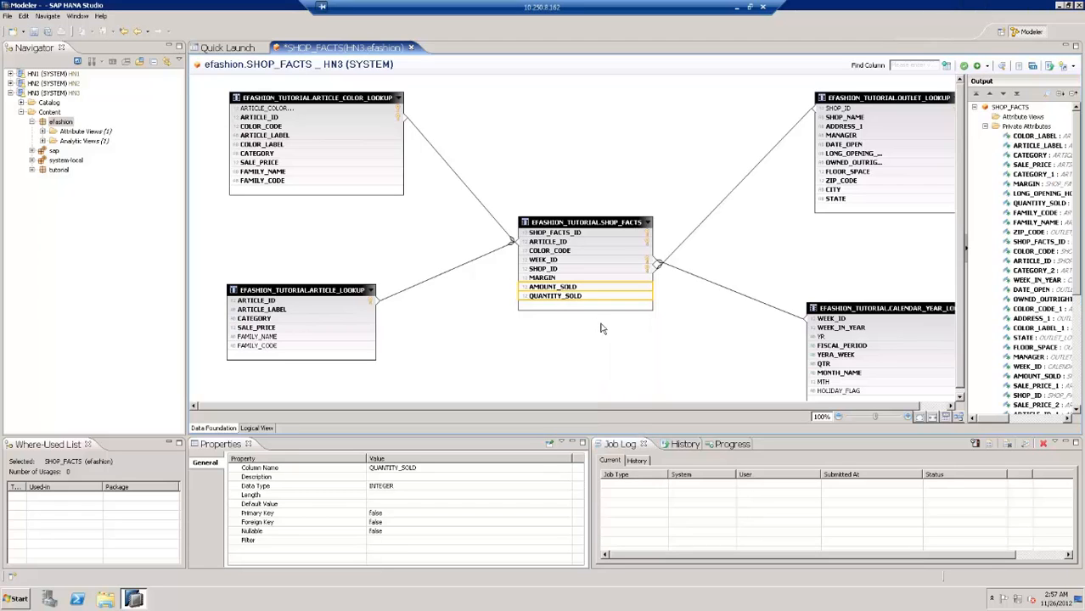
left_click(985, 125)
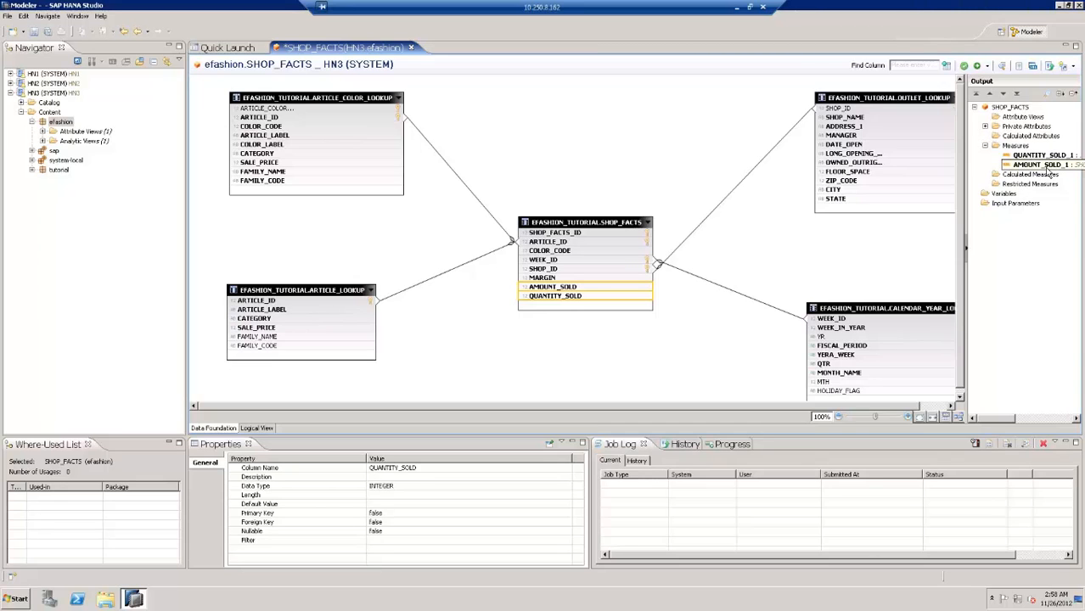
Save and validate the SHOP_FACTS analytic view, check the validation job in the log, and activate the view.
left_click(964, 68)
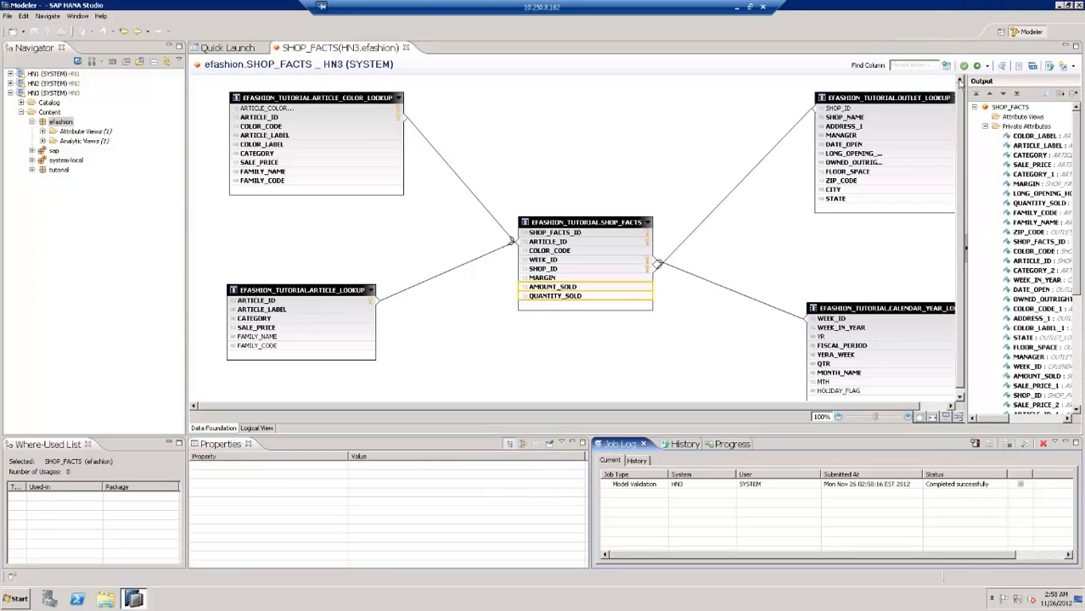
left_click(711, 486)
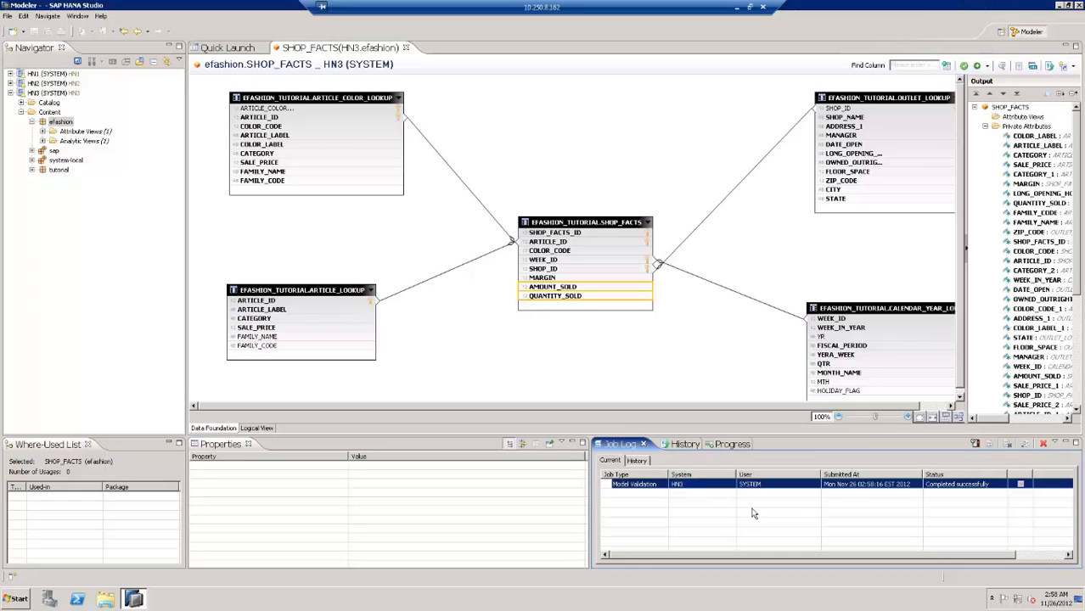
left_click(978, 66)
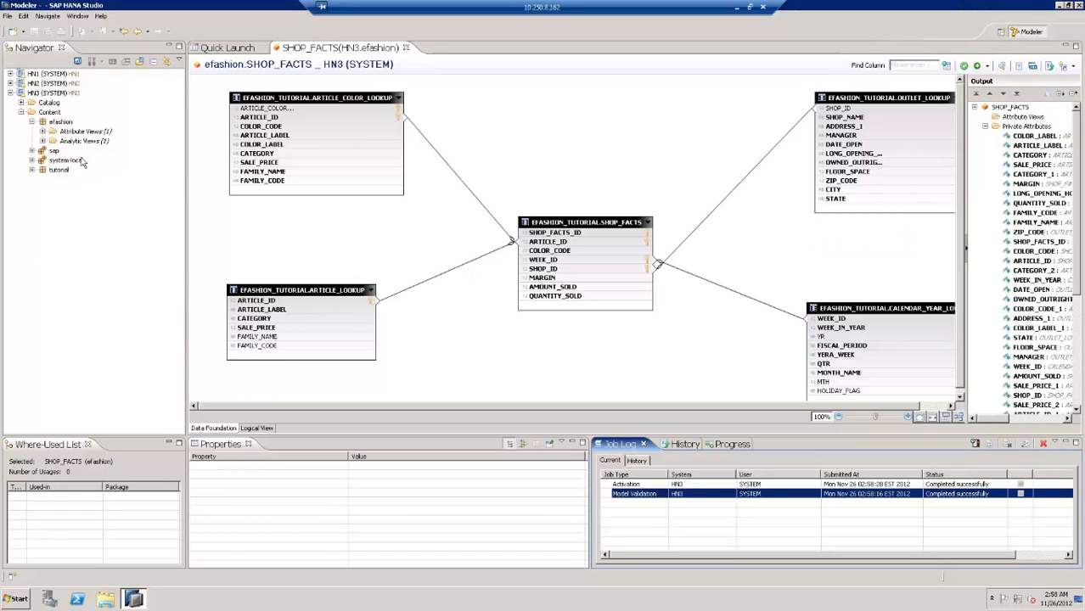
Preview the data of the SHOP_FACTS analytic view in the efashion package and look through the columns of its raw data.
left_click(42, 141)
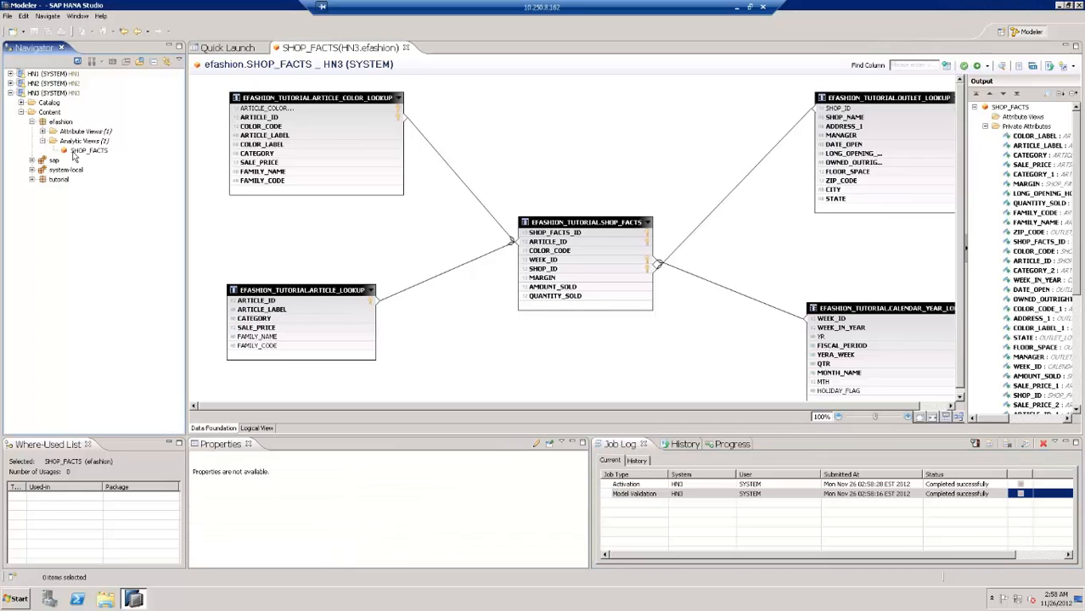
left_click(82, 152)
right_click(83, 153)
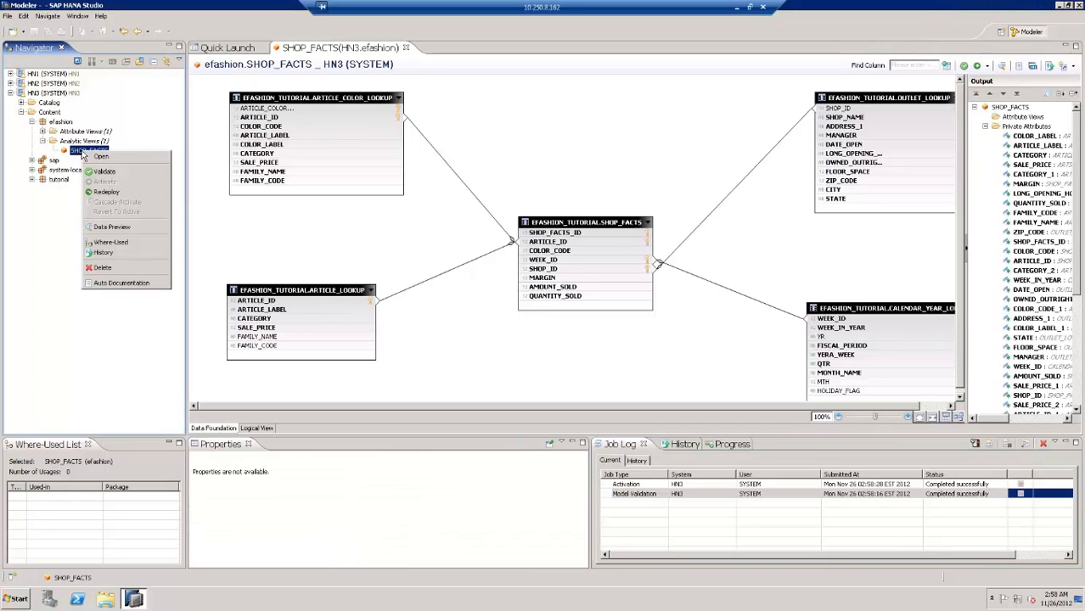
left_click(124, 231)
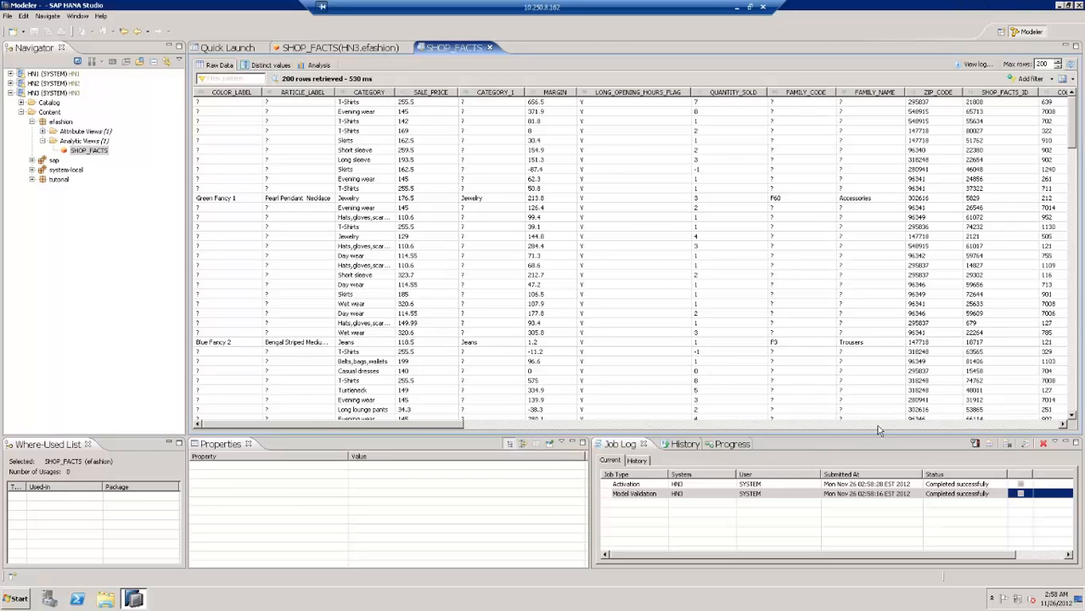
left_click(879, 424)
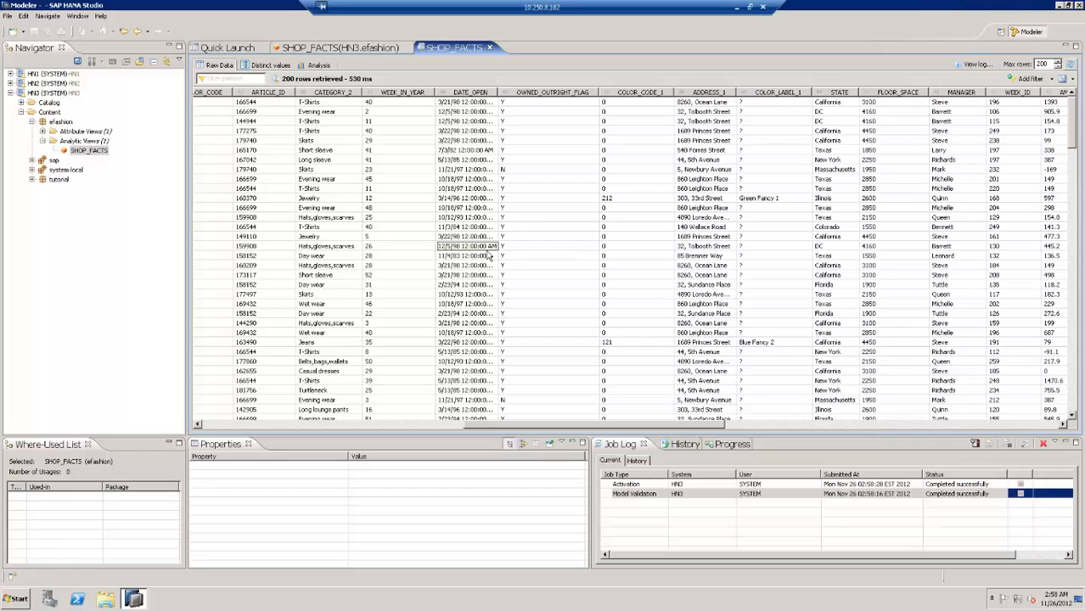
left_click(735, 7)
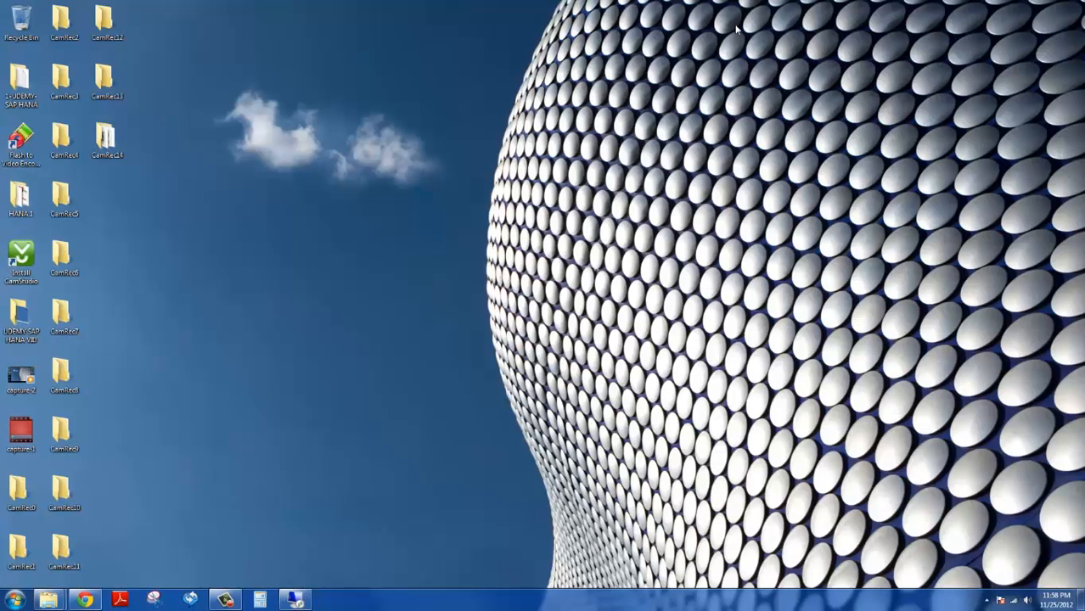
left_click(225, 600)
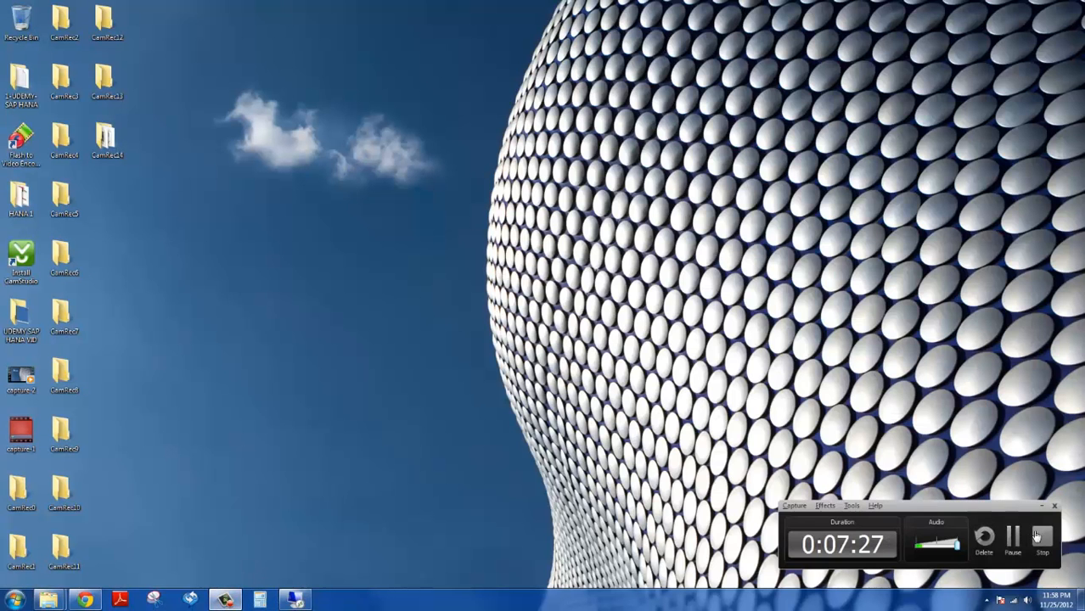